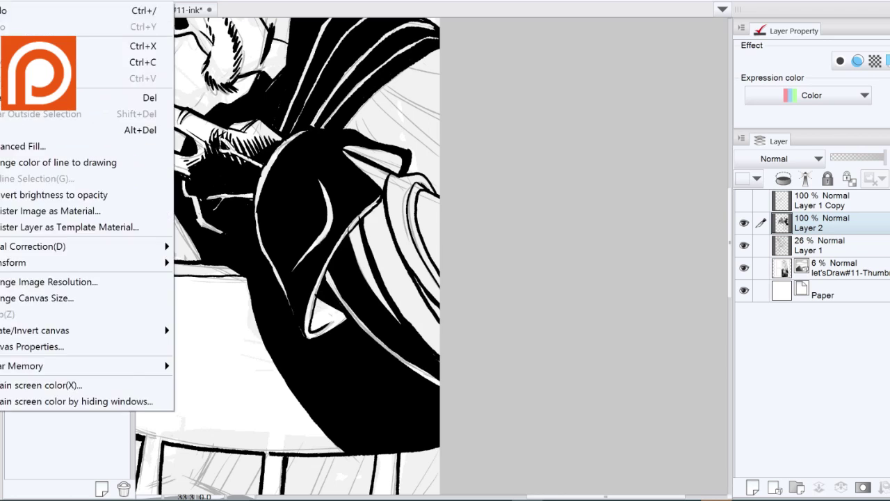
Ink and fill the white gaps between the folds on the right-hand man's cloak sleeve with black.
key(p)
key(g)
key(p)
key(g)
key(p)
key(g)
Refine the thin white highlight lines on the cloak's sleeve and shoulder, alternating between the eraser and the Textured pen.
key(e)
key(p)
key(e)
key(p)
key(e)
key(p)
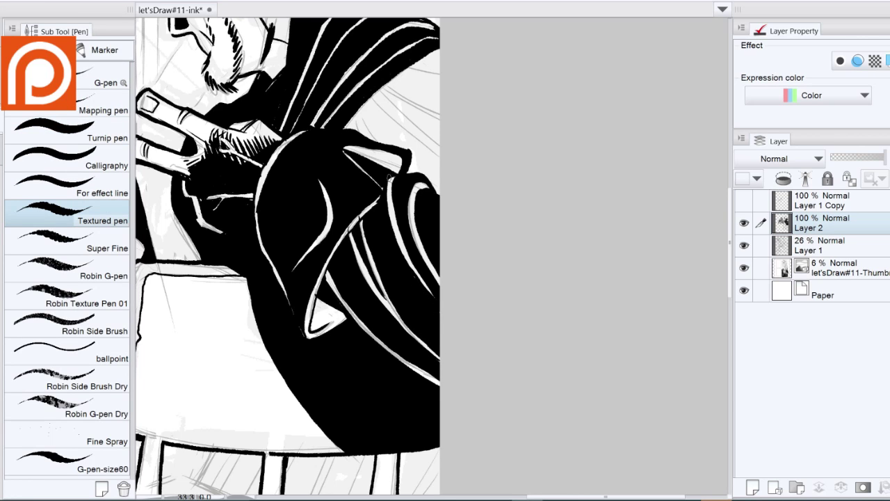
key(e)
key(p)
key(e)
key(p)
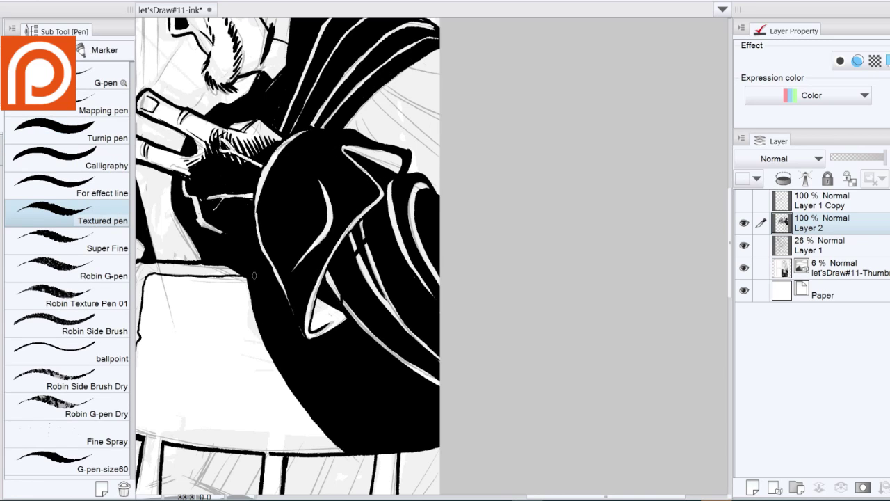
Fill the white wedge at the sleeve fold's tip with black, and ink and fill the folds on the cloak's back.
key(g)
key(Tab)
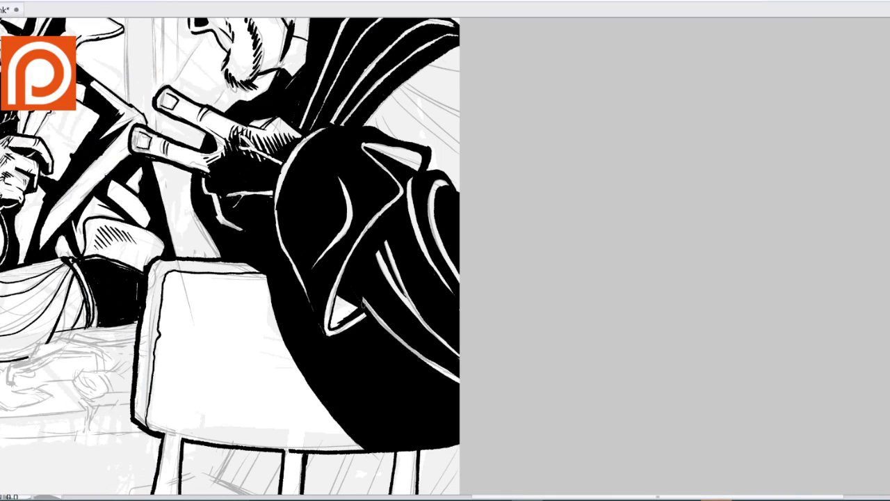
mouse_move(334, 310)
mouse_down()
mouse_move(286, 408)
mouse_move(290, 400)
mouse_up()
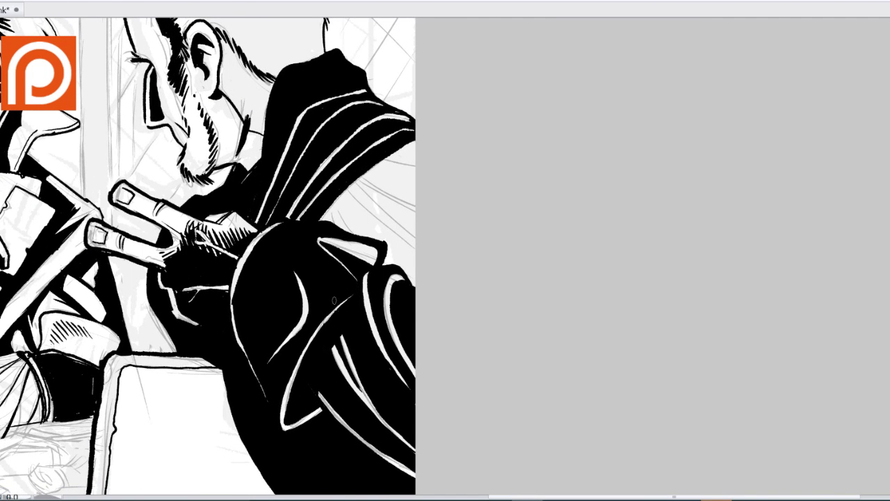
drag(334, 301, 351, 372)
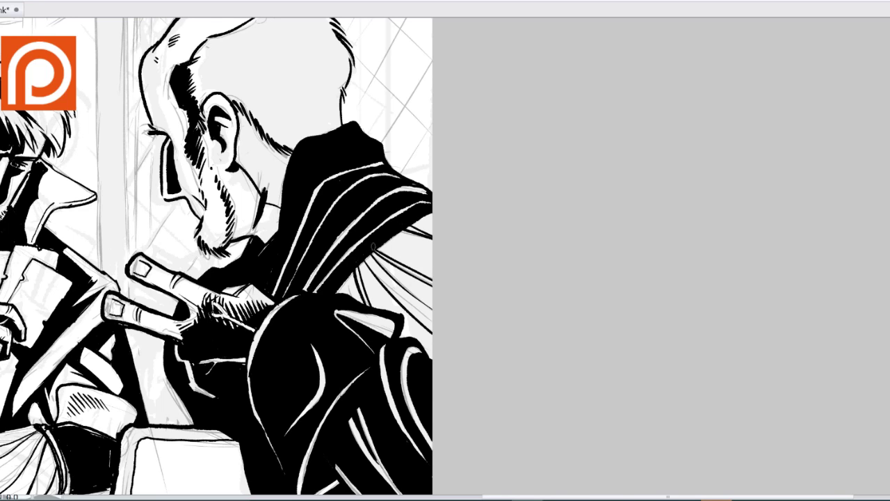
key(g)
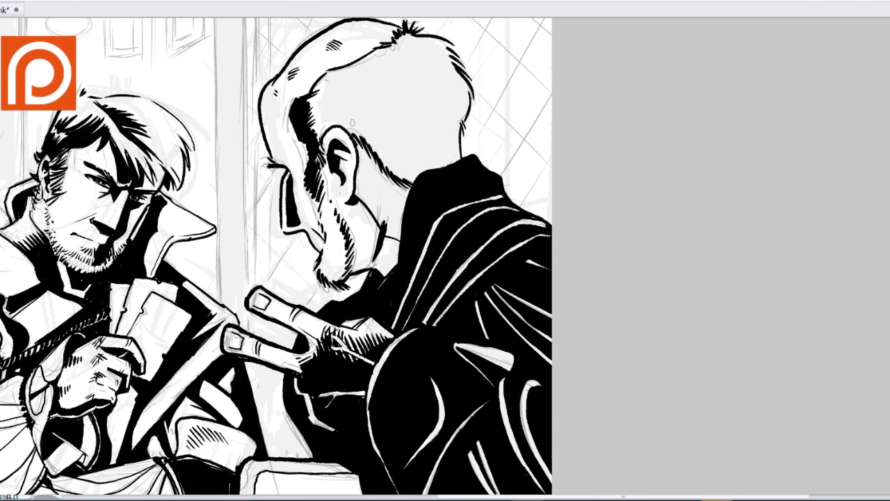
Fill the right-hand man's shadowed neck and the back of his head with black, leaving feathered strokes along the hair edges.
drag(406, 199, 359, 155)
key(g)
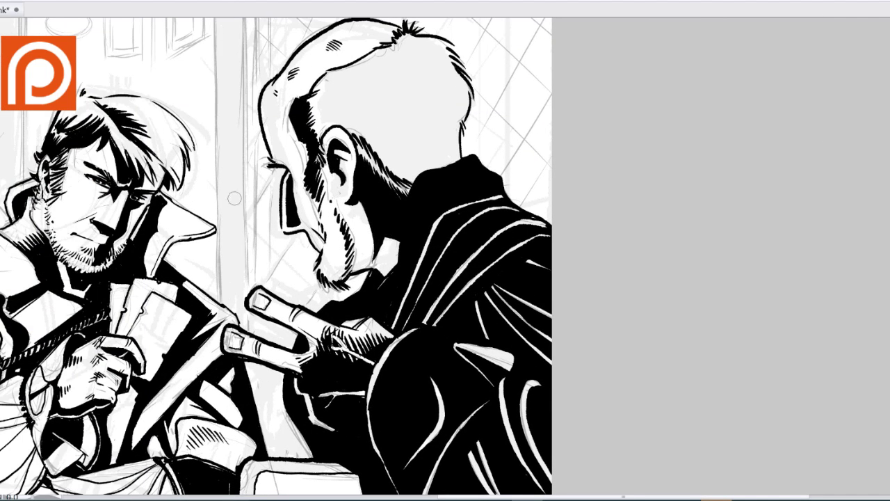
drag(234, 198, 233, 301)
drag(456, 227, 411, 143)
mouse_move(438, 194)
mouse_down()
mouse_move(384, 155)
mouse_move(335, 169)
mouse_move(310, 207)
mouse_up()
drag(396, 173, 335, 195)
mouse_move(401, 164)
mouse_down()
mouse_move(367, 188)
mouse_move(389, 174)
mouse_up()
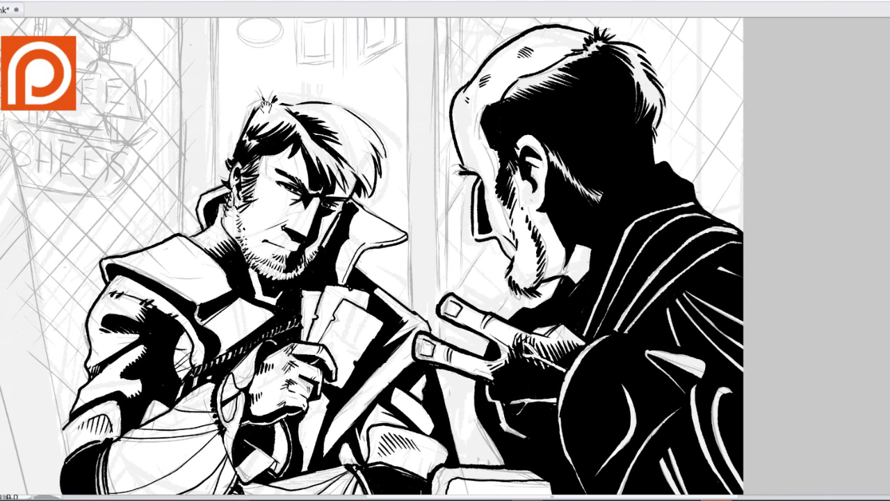
Darken the right-hand man's sideburn and beard with short black hair strokes.
drag(511, 201, 524, 241)
mouse_move(519, 216)
mouse_down()
mouse_move(528, 250)
mouse_move(518, 284)
mouse_up()
drag(519, 249, 511, 279)
drag(540, 233, 530, 281)
Ink the contours of the chair's turned spindles below the backrest.
mouse_move(270, 250)
mouse_down()
mouse_move(271, 224)
mouse_move(334, 78)
mouse_move(494, 113)
mouse_up()
mouse_move(333, 197)
mouse_down()
mouse_move(381, 327)
mouse_move(341, 417)
mouse_up()
mouse_move(327, 360)
mouse_down()
mouse_move(372, 282)
mouse_move(324, 200)
mouse_up()
drag(342, 152, 304, 160)
mouse_move(266, 236)
mouse_down()
mouse_move(240, 287)
mouse_move(313, 221)
mouse_move(359, 151)
mouse_up()
Ink the outlines of the foreground sword's stepped grip, pommel, knuckle guard, cup and crossguard.
drag(324, 231, 377, 290)
mouse_move(288, 210)
mouse_down()
mouse_move(200, 226)
mouse_move(234, 160)
mouse_move(231, 332)
mouse_move(233, 301)
mouse_up()
drag(426, 266, 272, 334)
drag(303, 202, 278, 186)
drag(189, 127, 310, 192)
drag(215, 132, 193, 112)
drag(306, 279, 275, 174)
drag(295, 114, 427, 200)
drag(334, 125, 437, 191)
drag(286, 214, 350, 348)
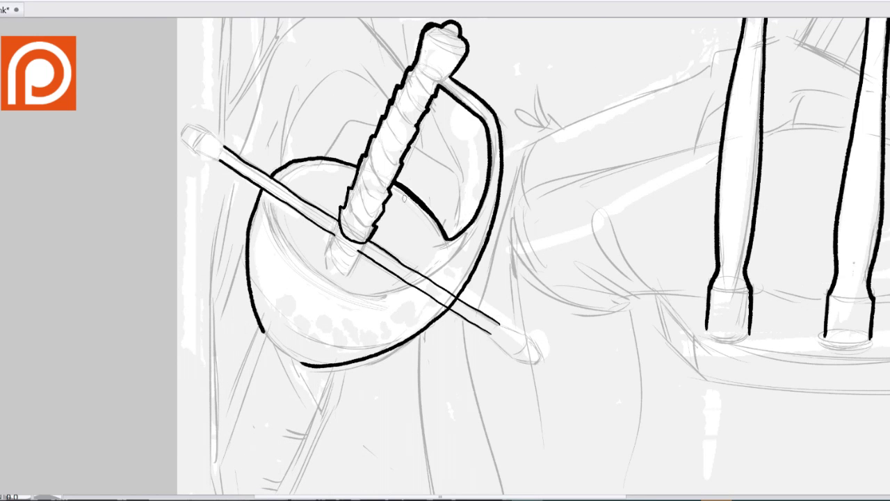
Ink the inner rim of the sword's cup guard and thicken the joint where it meets the knuckle guard.
mouse_move(394, 186)
mouse_down()
mouse_move(441, 242)
mouse_move(462, 234)
mouse_move(376, 290)
mouse_move(340, 287)
mouse_move(267, 196)
mouse_up()
drag(445, 298, 412, 284)
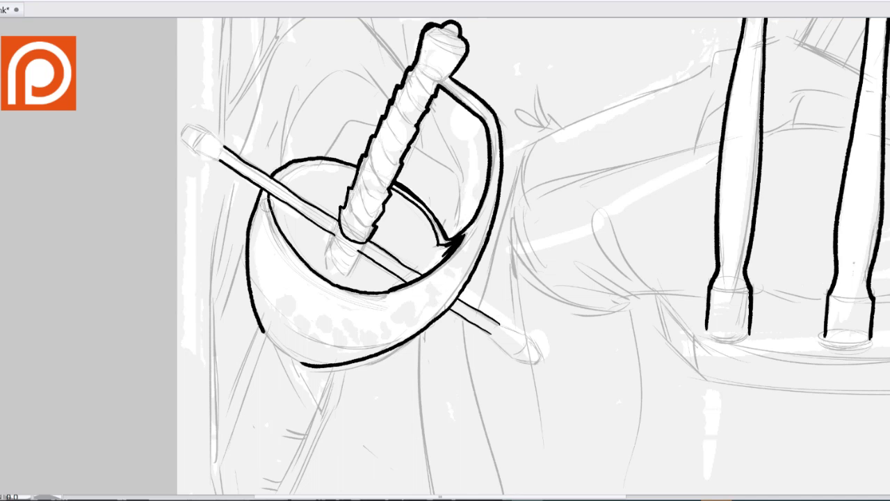
drag(285, 171, 360, 167)
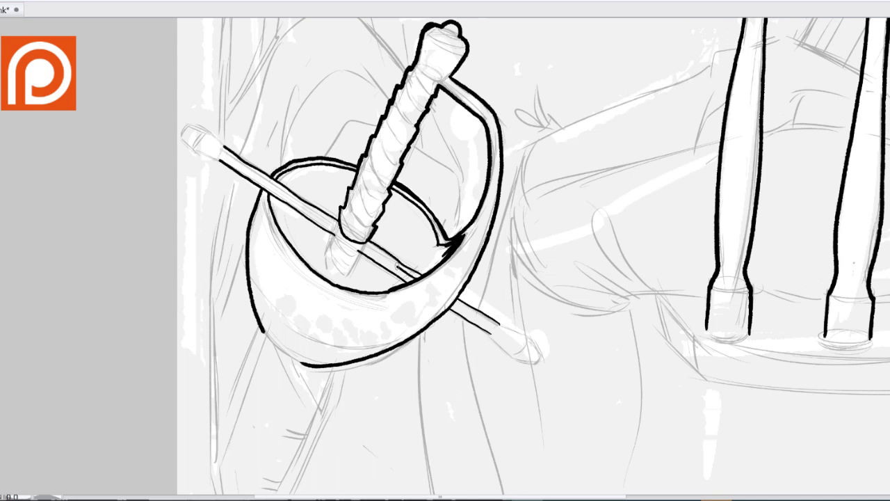
Complete the crossguard with double edges and faceted end knobs, and close the cup guard's lower outline.
drag(334, 232, 182, 130)
mouse_move(491, 334)
mouse_down()
mouse_move(379, 181)
mouse_move(424, 209)
mouse_move(344, 142)
mouse_up()
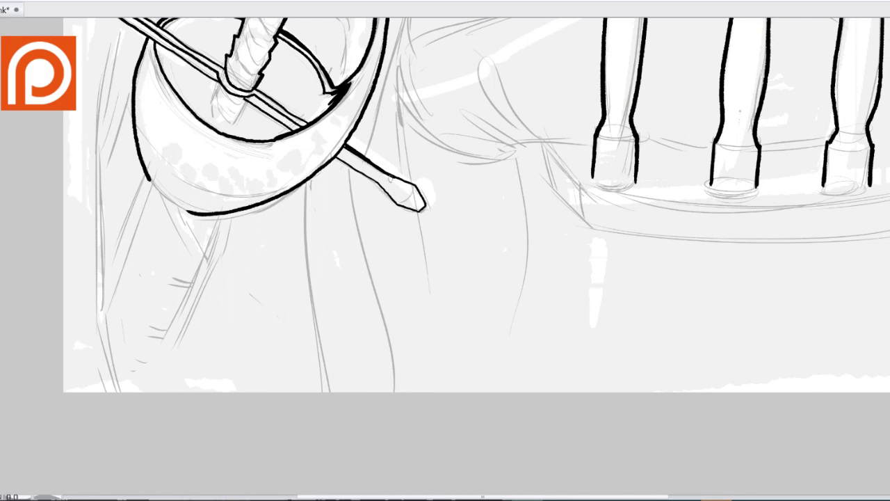
drag(372, 179, 493, 256)
drag(375, 151, 404, 241)
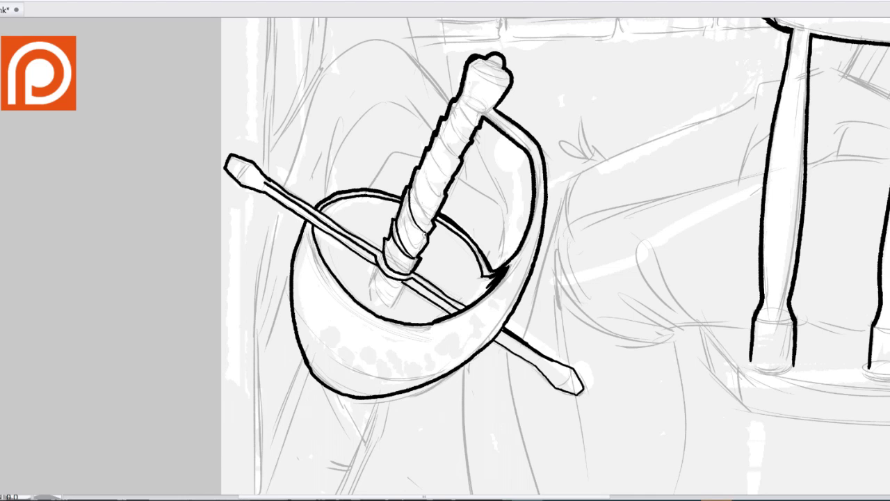
Ink the wrapped bands on the sword grip and blacken the pommel's core.
drag(415, 166, 445, 187)
drag(450, 97, 479, 129)
drag(445, 63, 429, 124)
drag(462, 171, 464, 137)
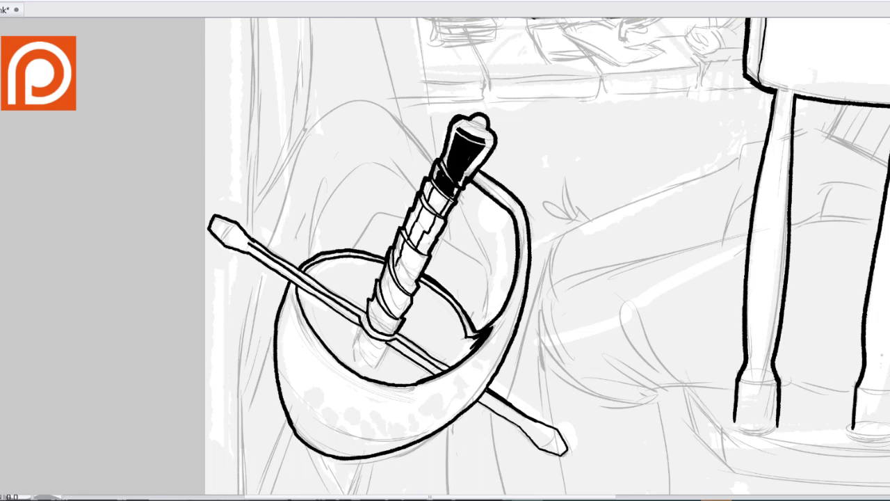
Fill the remaining grip segments and the inside of the cup guard with black.
key(Tab)
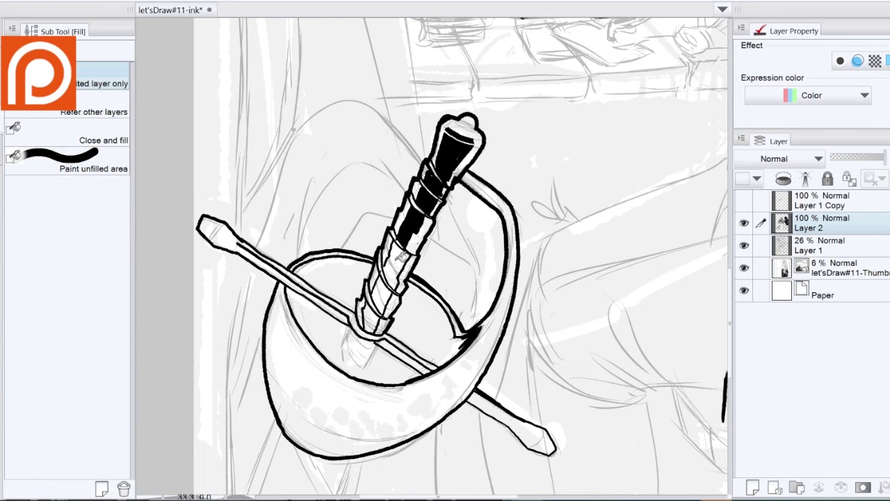
key(Tab)
key(Tab)
drag(257, 229, 417, 292)
Shade both arms of the sword's crossguard black with the Textured pen, leaving thin white highlights along the edges.
key(p)
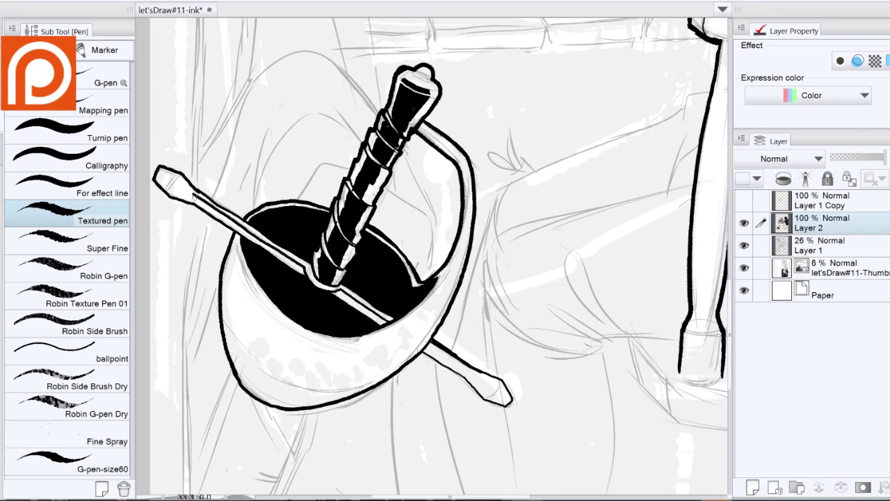
drag(273, 253, 191, 197)
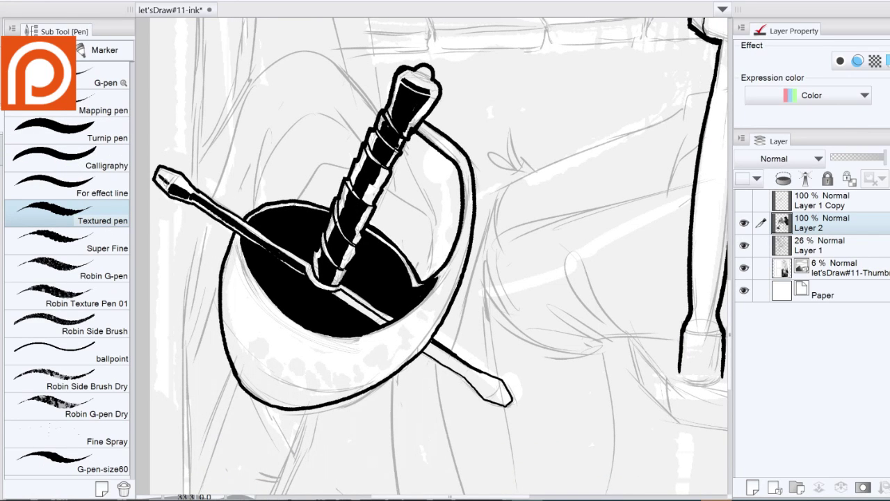
scroll(431, 258, down, 5)
drag(327, 146, 379, 179)
drag(417, 279, 320, 209)
drag(295, 128, 374, 186)
key(e)
key(p)
drag(446, 209, 497, 250)
drag(344, 177, 430, 233)
drag(149, 297, 260, 374)
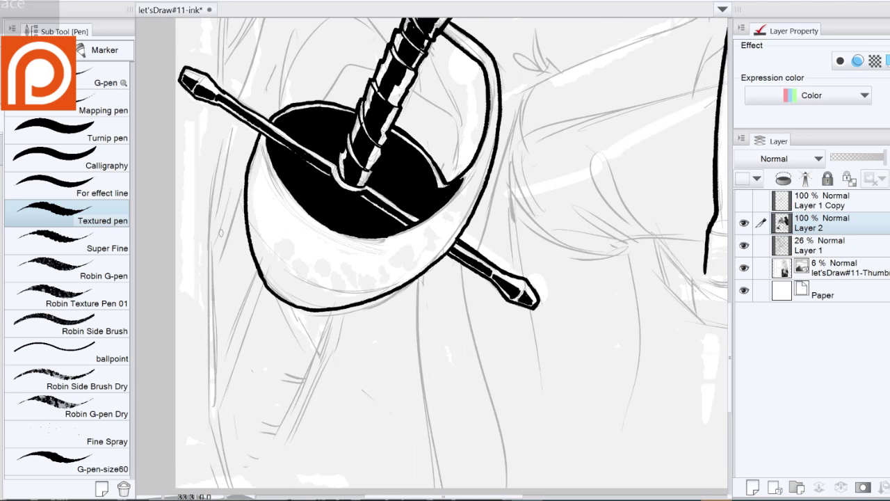
Ink the scabbard and its dark fittings beneath the sword's cup guard, cleaning up stray marks with the eraser.
mouse_move(327, 314)
mouse_down()
mouse_move(323, 353)
mouse_move(284, 303)
mouse_move(324, 348)
mouse_up()
drag(417, 313, 442, 260)
drag(351, 263, 324, 356)
drag(283, 222, 244, 321)
drag(389, 139, 387, 331)
drag(472, 256, 480, 317)
drag(487, 208, 355, 346)
drag(393, 223, 341, 252)
drag(429, 248, 395, 288)
key(e)
drag(244, 332, 273, 367)
key(p)
Ink the strap shapes looping behind the sword grip and hanging down below the cup guard.
drag(355, 346, 505, 252)
drag(451, 268, 459, 286)
mouse_move(425, 234)
mouse_down()
mouse_move(393, 203)
mouse_move(318, 296)
mouse_up()
drag(295, 195, 298, 204)
drag(404, 209, 322, 292)
mouse_move(487, 278)
mouse_down()
mouse_move(434, 170)
mouse_move(394, 170)
mouse_up()
key(e)
key(p)
mouse_move(440, 345)
mouse_down()
mouse_move(493, 154)
mouse_move(526, 377)
mouse_up()
mouse_move(446, 171)
mouse_down()
mouse_move(465, 379)
mouse_move(426, 400)
mouse_move(438, 205)
mouse_up()
Add zigzag edging along the hanging strap below the cup guard and along the loops behind the grip.
drag(460, 336, 451, 278)
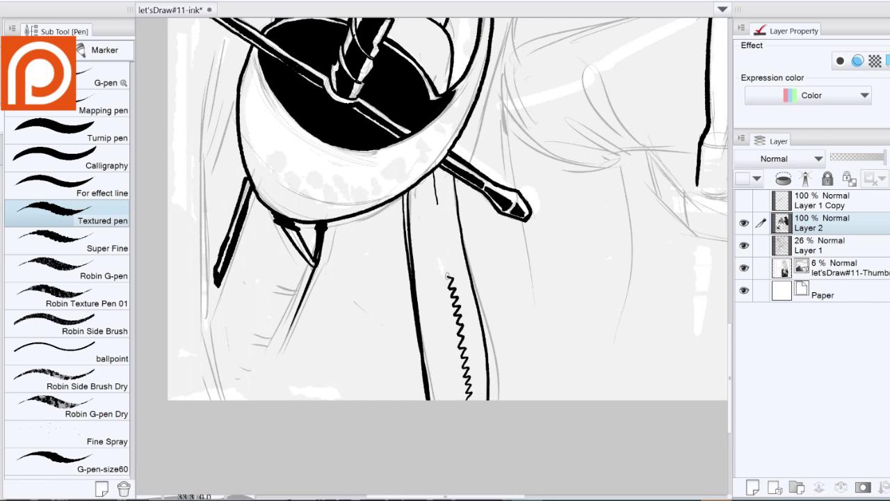
mouse_move(442, 231)
mouse_down()
mouse_move(435, 168)
mouse_move(449, 394)
mouse_up()
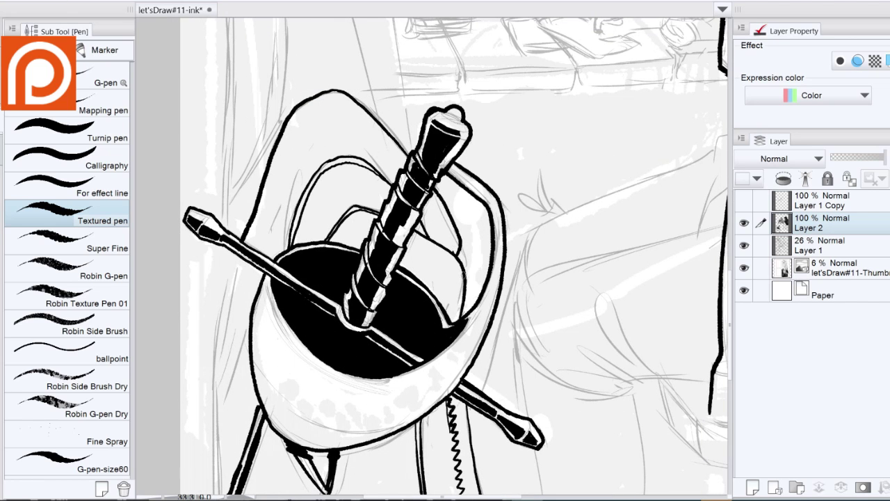
drag(322, 72, 309, 114)
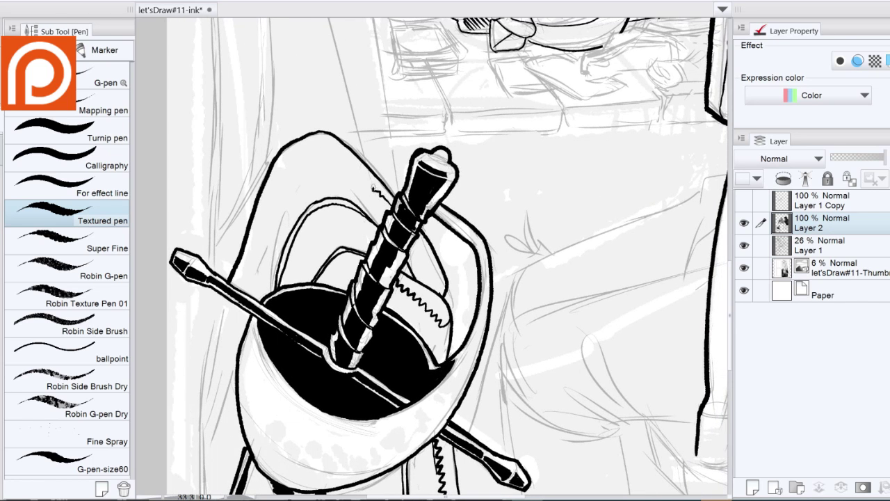
drag(417, 245, 388, 191)
Draw two small clusters of short curved ridges on the scabbard below the cup guard.
mouse_move(304, 255)
mouse_down()
mouse_move(395, 186)
mouse_move(392, 86)
mouse_up()
drag(334, 338, 357, 344)
drag(318, 383, 319, 394)
drag(322, 382, 324, 395)
drag(328, 383, 330, 395)
drag(333, 383, 335, 394)
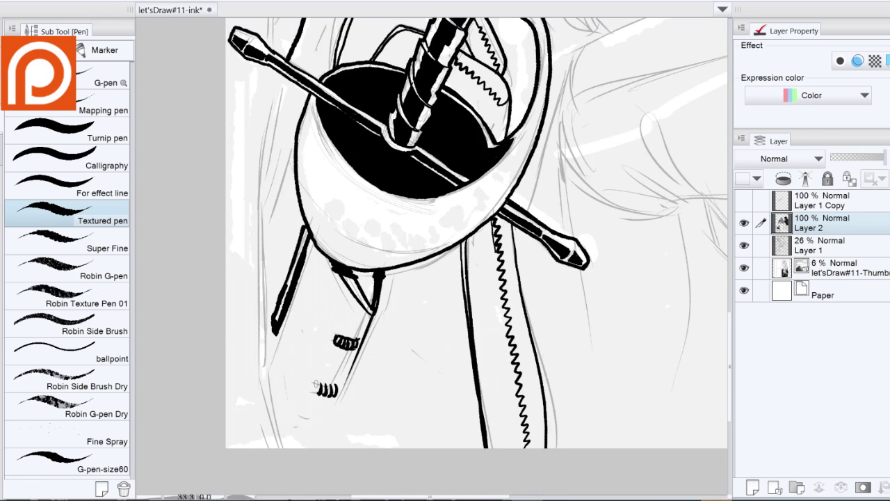
Thicken the left edge of the large loop behind the sword and continue the zigzag edging across its upper curve.
drag(390, 278, 399, 205)
drag(386, 239, 349, 323)
drag(382, 270, 334, 366)
drag(395, 207, 378, 277)
drag(243, 306, 390, 208)
mouse_move(315, 67)
mouse_down()
mouse_move(296, 438)
mouse_move(286, 438)
mouse_up()
drag(299, 279, 389, 174)
drag(289, 325, 273, 365)
drag(473, 209, 486, 319)
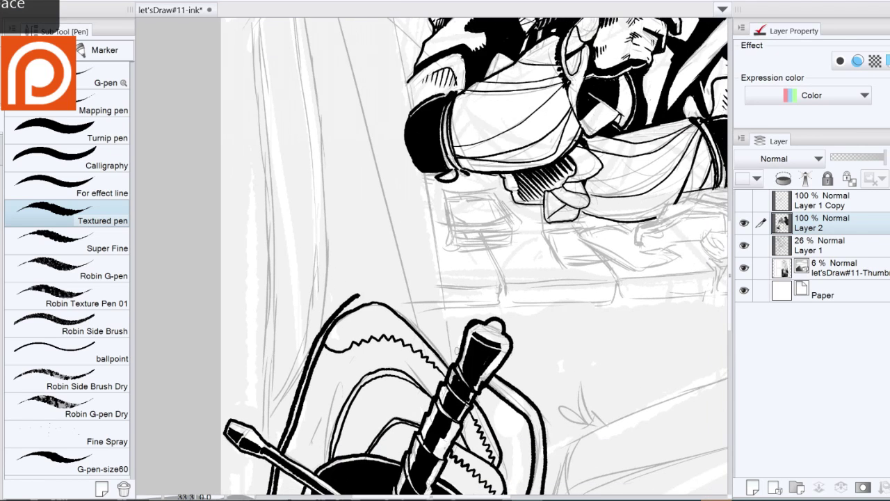
Ink the long straight right edge of the left foreground cloak down to the sword hilt.
drag(473, 258, 431, 362)
drag(473, 278, 529, 251)
drag(388, 217, 326, 368)
drag(390, 313, 390, 62)
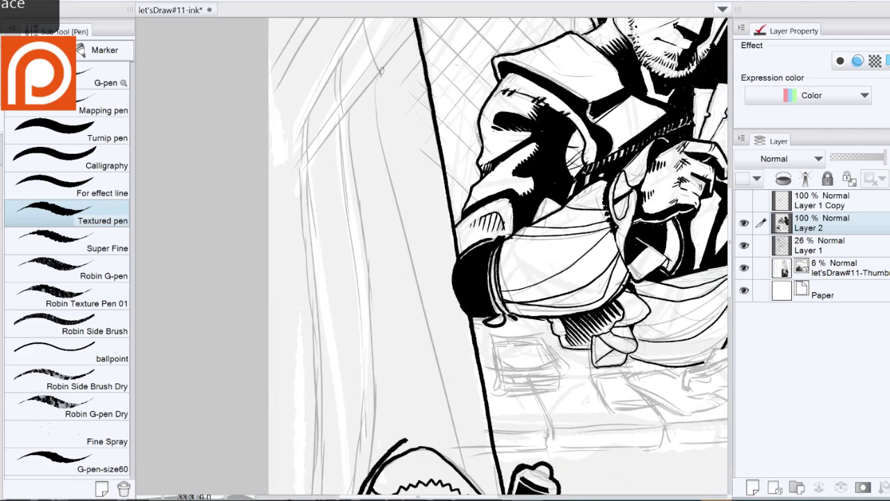
Ink a doubled seam line parallel to the cloak's right edge and a long fold line beside it.
drag(379, 94, 428, 313)
drag(426, 306, 470, 482)
drag(375, 73, 385, 158)
drag(382, 152, 468, 478)
drag(487, 208, 489, 250)
drag(346, 167, 377, 460)
drag(487, 347, 487, 118)
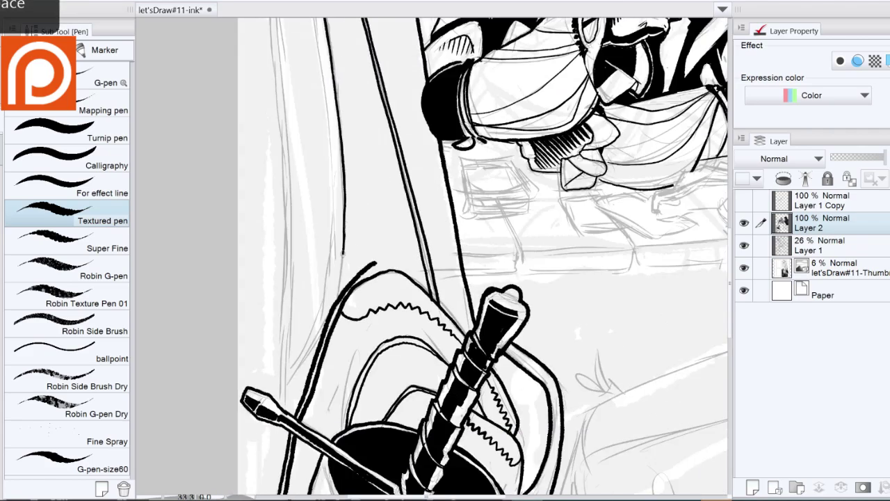
Double the long central fold lines of the foreground cloak and extend them down to the sword's loop.
drag(332, 229, 346, 306)
drag(487, 139, 469, 292)
drag(323, 69, 345, 242)
drag(341, 231, 354, 416)
drag(486, 347, 473, 222)
drag(327, 243, 348, 341)
drag(355, 146, 334, 305)
Ink the cloak's leftmost vertical folds and thicken the central fold above the sword.
drag(487, 313, 480, 153)
drag(306, 271, 299, 323)
drag(311, 202, 306, 256)
drag(316, 88, 301, 252)
drag(486, 139, 487, 348)
drag(330, 88, 318, 343)
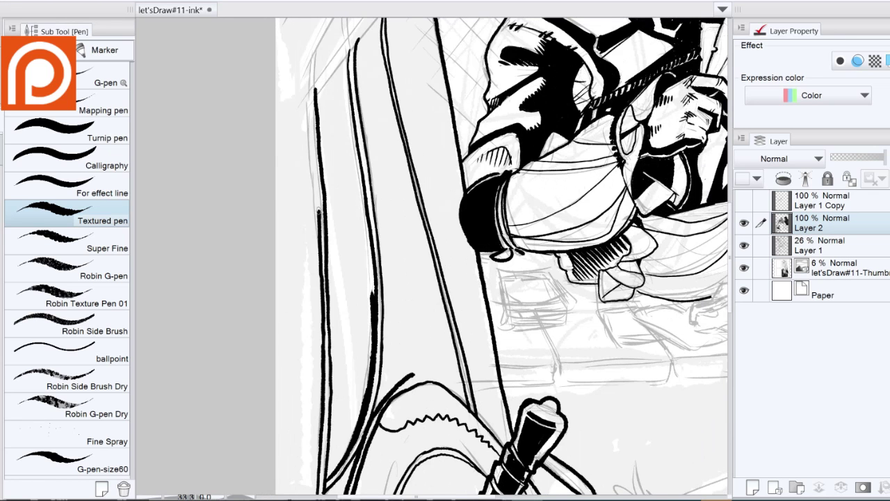
Ink curved fold lines connecting the vertical drapes in the upper part of the foreground cloak.
drag(486, 139, 487, 362)
drag(422, 195, 331, 315)
drag(384, 232, 306, 337)
drag(331, 267, 326, 303)
drag(361, 226, 349, 259)
drag(364, 208, 349, 254)
drag(398, 165, 382, 217)
Ink heavy tapered folds radiating from the cloak's peak toward the left page edge.
drag(348, 198, 348, 279)
drag(409, 171, 321, 327)
drag(406, 194, 307, 372)
drag(352, 296, 309, 379)
drag(308, 146, 328, 226)
drag(416, 245, 303, 282)
drag(366, 256, 303, 296)
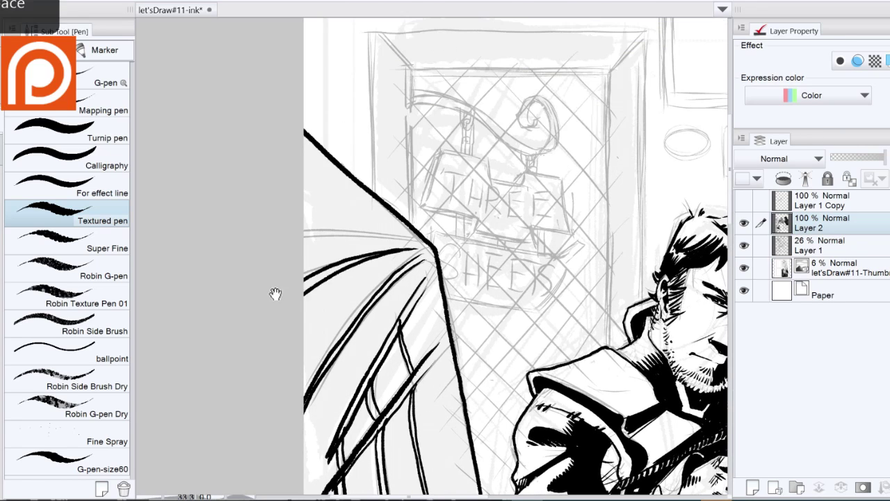
Ink the uppermost fold lines running from the cloak's peak to the left page edge.
scroll(280, 354, down, 5)
scroll(280, 354, up, 3)
mouse_move(408, 140)
mouse_down()
mouse_move(301, 184)
mouse_move(295, 137)
mouse_up()
drag(398, 121, 295, 135)
Fill the foreground cloak's sections between the fold lines and around the sword with solid black.
mouse_move(274, 208)
mouse_down()
mouse_move(274, 353)
mouse_move(230, 261)
mouse_move(292, 295)
mouse_up()
ctrl+alt+click(252, 195)
drag(253, 196, 269, 342)
key(g)
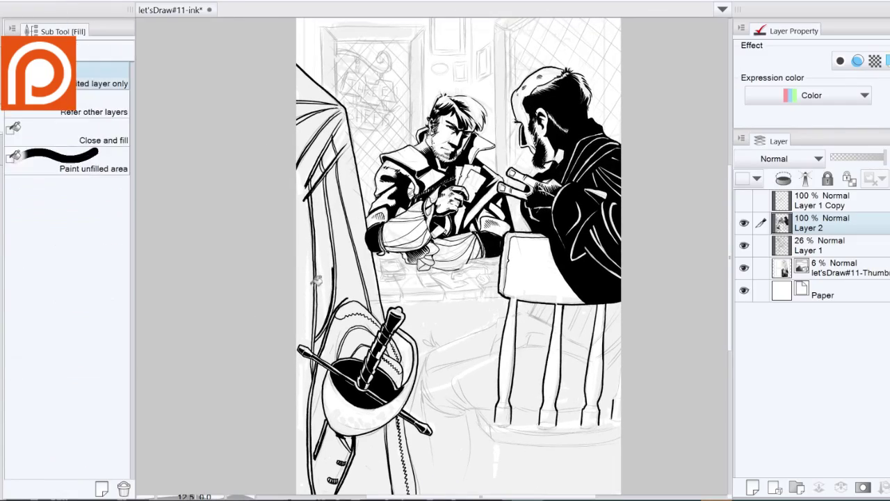
click(323, 285)
drag(324, 285, 311, 192)
click(316, 139)
click(326, 360)
drag(257, 192, 270, 174)
click(384, 261)
click(386, 240)
scroll(257, 272, down, 2)
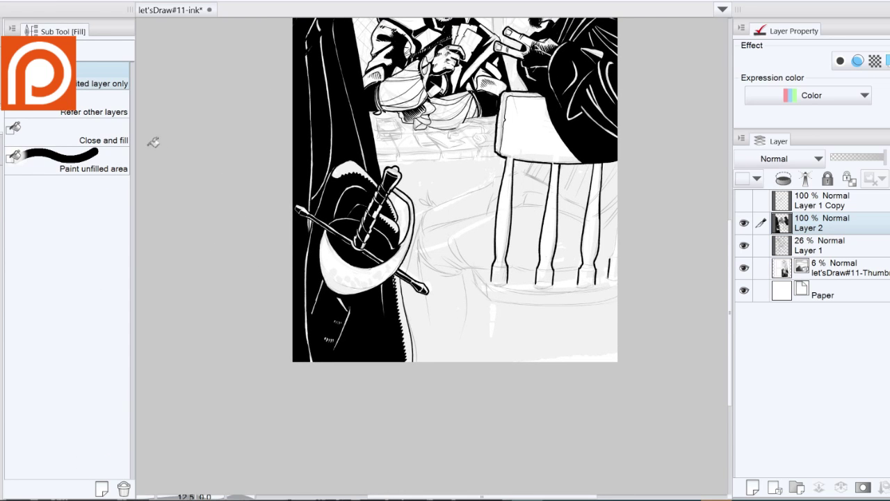
Outline a large curved shadow inside the lower face of the sword's cup guard and fill it with solid black.
key(/)
drag(290, 159, 396, 230)
key(p)
key(Tab)
mouse_move(272, 429)
mouse_down()
mouse_move(306, 224)
mouse_move(272, 291)
mouse_up()
drag(274, 344, 267, 245)
mouse_move(319, 307)
mouse_down()
mouse_move(388, 321)
mouse_move(299, 373)
mouse_up()
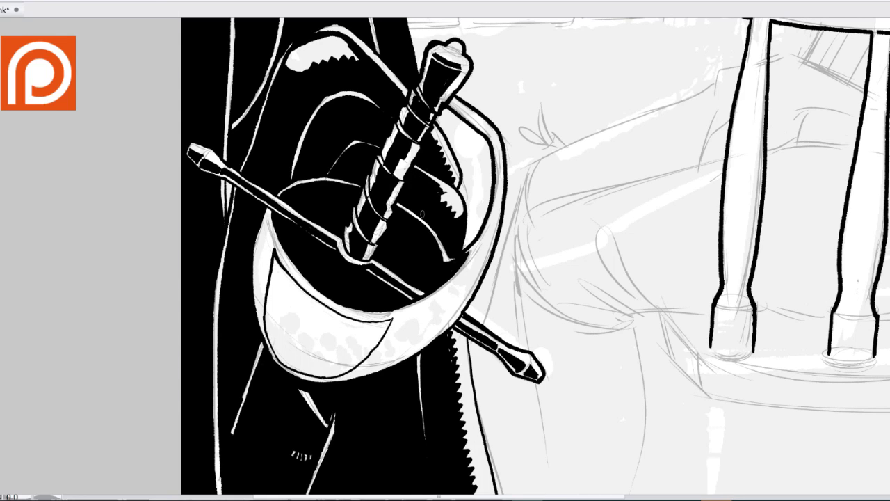
key(Tab)
key(g)
click(381, 359)
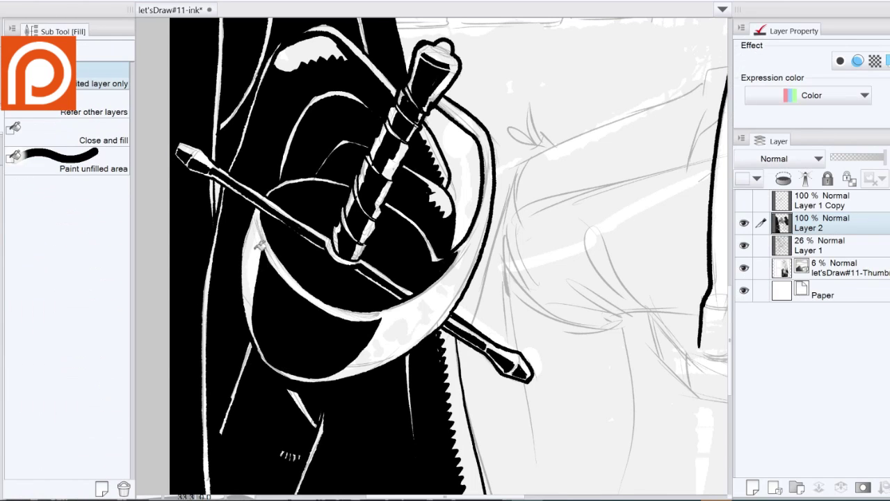
Ink a tapered shadow along the right side of the cup guard and add small specks and hatch marks to its highlights.
key(Tab)
drag(485, 245, 412, 348)
key(Tab)
key(Tab)
mouse_move(487, 244)
mouse_down()
mouse_move(425, 336)
mouse_move(404, 350)
mouse_up()
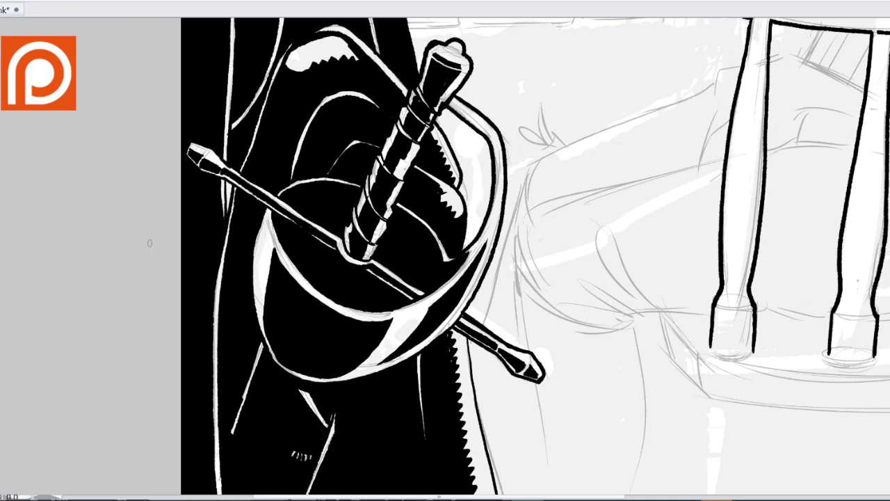
drag(233, 253, 234, 247)
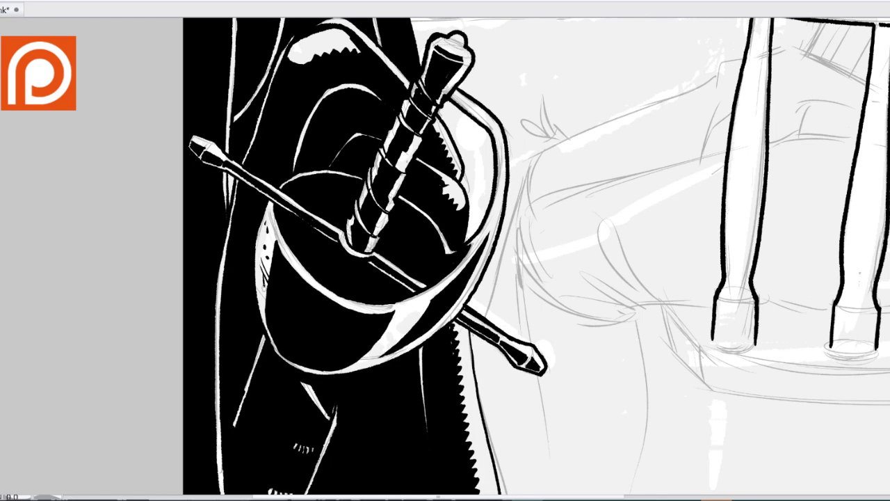
drag(398, 327, 394, 328)
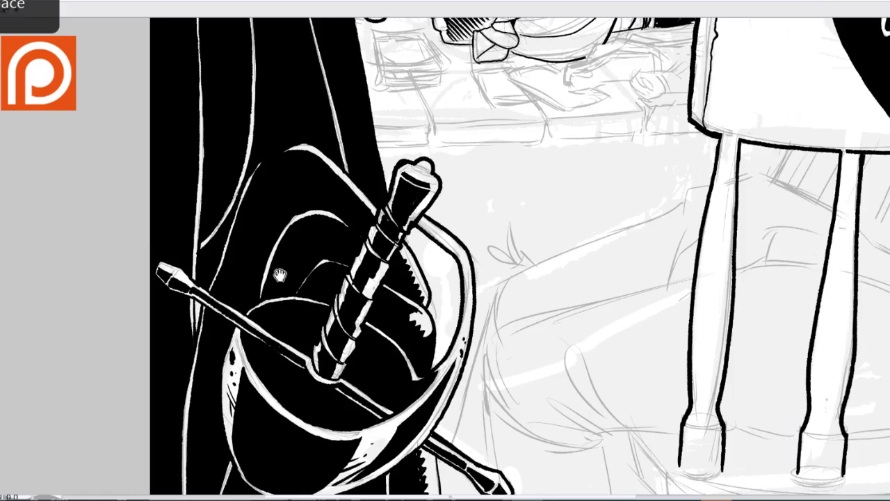
Ink the seated figure's knee outline, the small bow above it, and the heavy upper contour of the thigh behind the chair.
mouse_move(411, 297)
mouse_down()
mouse_move(246, 346)
mouse_move(293, 237)
mouse_up()
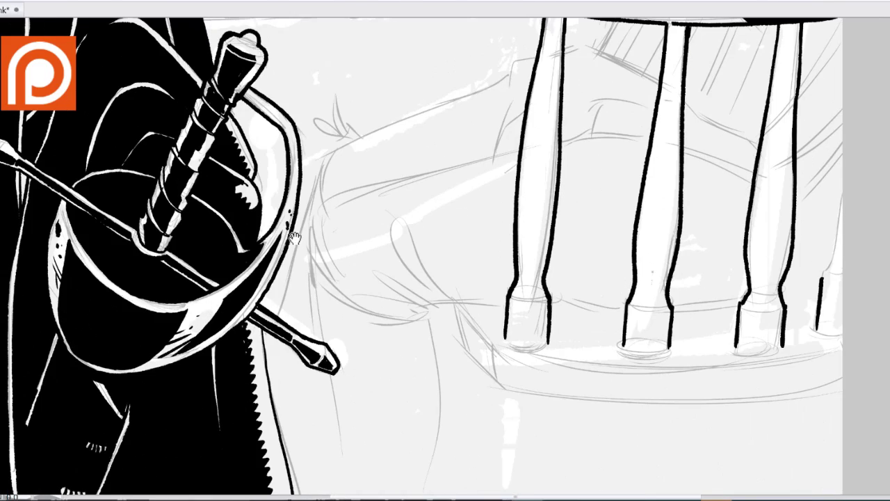
drag(310, 275, 432, 311)
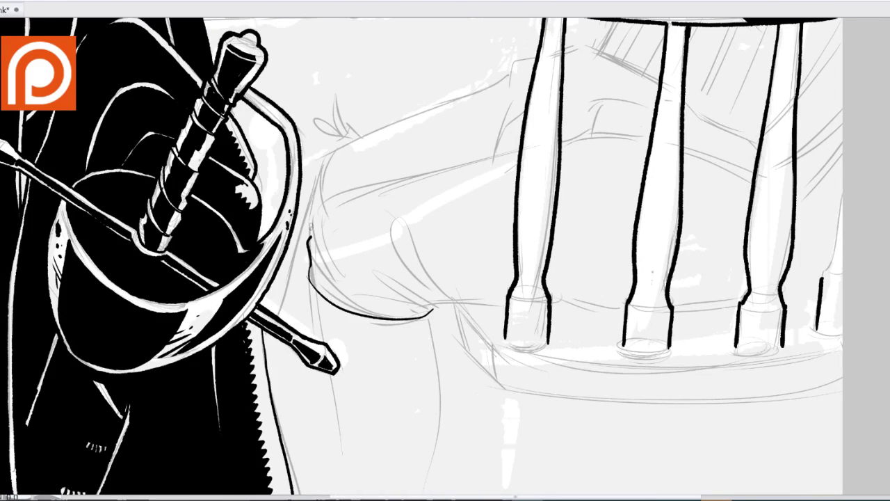
scroll(392, 276, up, 5)
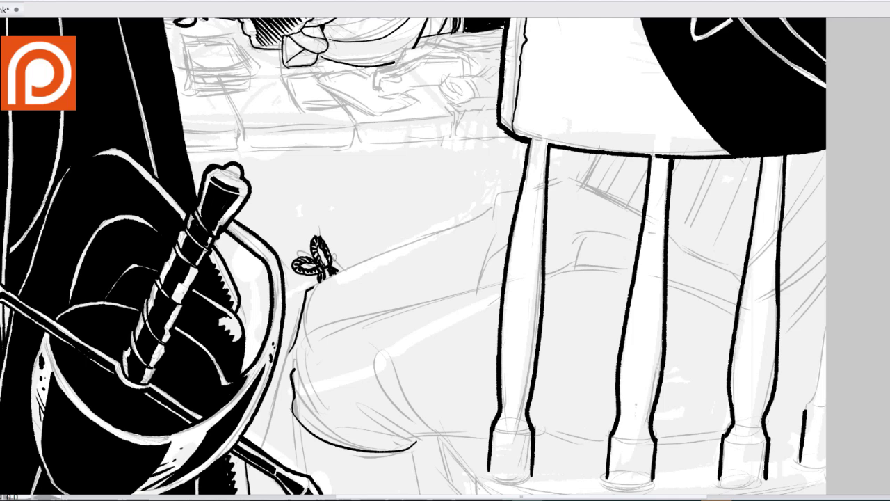
mouse_move(327, 270)
mouse_down()
mouse_move(489, 197)
mouse_move(369, 334)
mouse_move(403, 214)
mouse_up()
drag(465, 215, 408, 249)
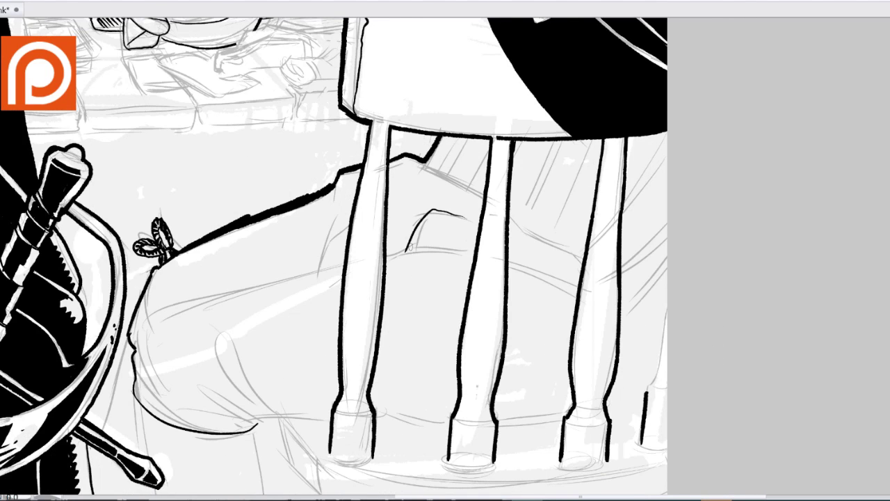
Ink the thigh's lower edge and sharp folds, and build up jagged black shadows around the knee.
drag(340, 268, 170, 324)
mouse_move(292, 278)
mouse_down()
mouse_move(317, 316)
mouse_move(321, 267)
mouse_up()
drag(300, 268, 220, 320)
mouse_move(201, 317)
mouse_down()
mouse_move(221, 296)
mouse_move(261, 279)
mouse_up()
drag(228, 311, 264, 277)
drag(389, 292, 444, 194)
drag(244, 341, 331, 364)
drag(258, 317, 332, 361)
drag(231, 313, 256, 336)
drag(220, 278, 236, 314)
drag(215, 292, 255, 347)
drag(417, 312, 417, 257)
mouse_move(237, 285)
mouse_down()
mouse_move(279, 304)
mouse_move(314, 308)
mouse_up()
drag(213, 262, 255, 299)
drag(225, 274, 257, 294)
drag(417, 257, 438, 327)
drag(266, 276, 232, 303)
drag(266, 231, 230, 300)
drag(417, 278, 413, 288)
drag(253, 240, 231, 299)
drag(417, 278, 372, 327)
drag(208, 362, 197, 386)
drag(295, 343, 205, 369)
key(ctrl+z)
Ink parallel slanted lines between the chair spindles, running from the backrest down to the thigh's contour.
drag(394, 237, 361, 292)
drag(480, 186, 315, 281)
drag(402, 228, 365, 267)
mouse_move(421, 240)
mouse_down()
mouse_move(389, 278)
mouse_move(405, 291)
mouse_up()
drag(465, 227, 447, 262)
mouse_move(493, 235)
mouse_down()
mouse_move(449, 314)
mouse_move(399, 266)
mouse_up()
mouse_move(450, 188)
mouse_down()
mouse_move(405, 269)
mouse_move(431, 286)
mouse_up()
drag(464, 207, 431, 283)
mouse_move(481, 186)
mouse_down()
mouse_move(432, 289)
mouse_move(464, 299)
mouse_up()
drag(522, 183, 503, 257)
drag(548, 236, 503, 294)
drag(348, 278, 331, 285)
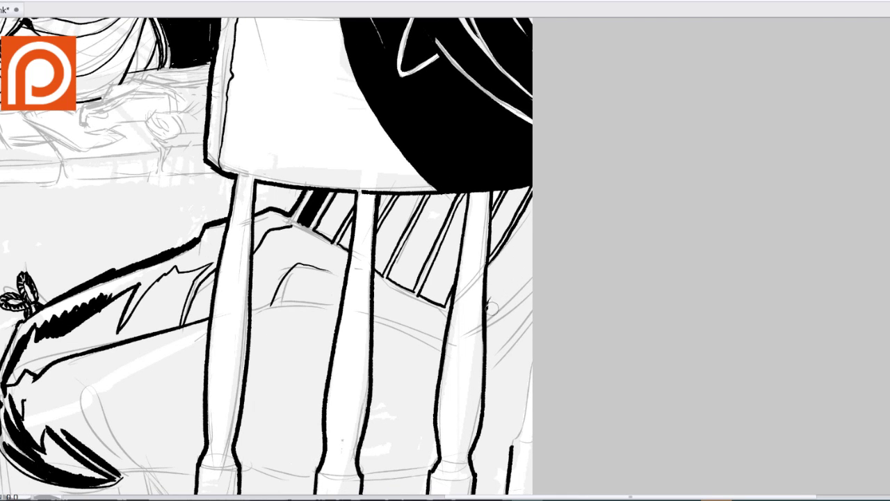
drag(532, 251, 483, 311)
drag(532, 286, 485, 335)
drag(347, 279, 223, 194)
mouse_move(407, 237)
mouse_down()
mouse_move(362, 263)
mouse_move(472, 251)
mouse_up()
Add jagged folds to the upper thigh and ink a looped fold with a black centre behind the knee.
drag(174, 174, 279, 182)
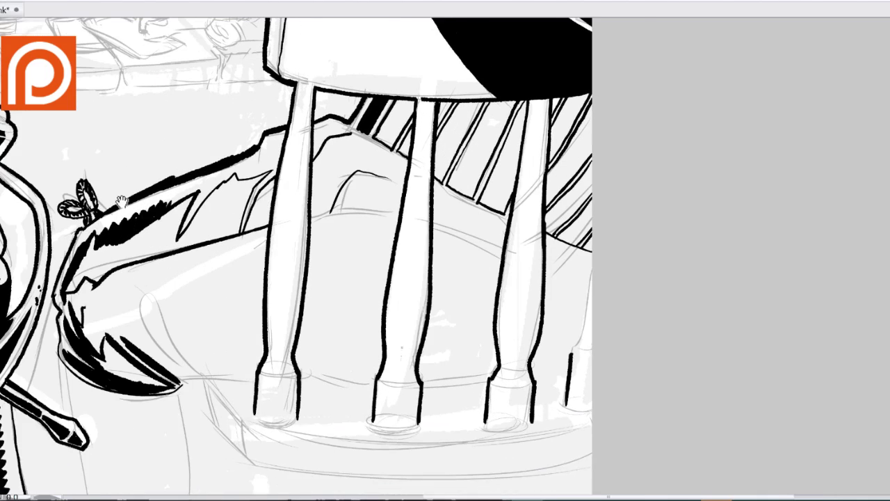
drag(226, 172, 281, 178)
mouse_move(210, 244)
mouse_down()
mouse_move(293, 204)
mouse_move(320, 162)
mouse_up()
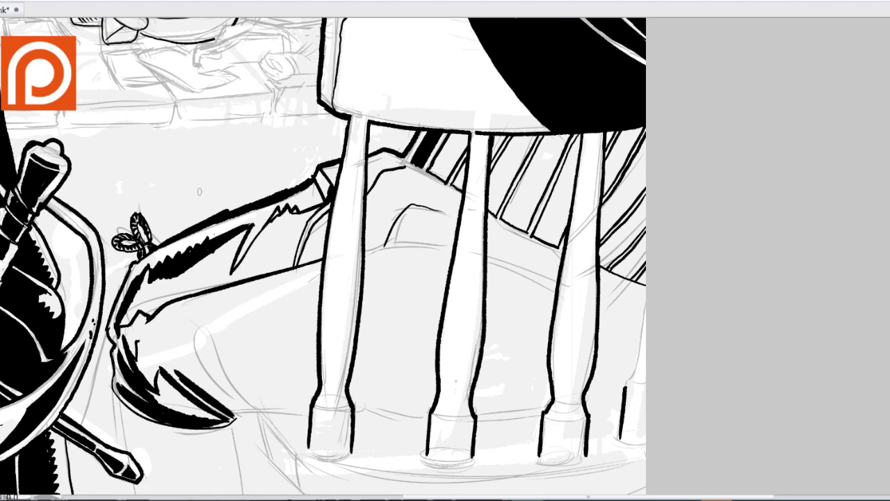
drag(167, 292, 205, 236)
mouse_move(240, 276)
mouse_down()
mouse_move(270, 348)
mouse_move(244, 291)
mouse_up()
mouse_move(275, 340)
mouse_down()
mouse_move(229, 268)
mouse_move(276, 347)
mouse_up()
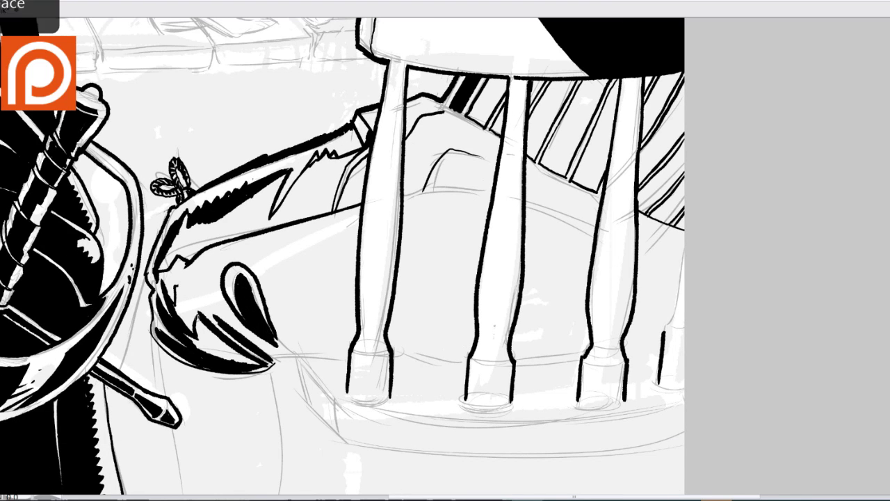
Double the long contour line across the thigh and ink the chair's spindle bases and curved seat edges.
mouse_move(177, 287)
mouse_down()
mouse_move(448, 187)
mouse_move(492, 185)
mouse_move(597, 232)
mouse_up()
key(space)
mouse_move(260, 306)
mouse_down()
mouse_move(265, 289)
mouse_move(283, 277)
mouse_up()
drag(507, 378, 488, 372)
drag(413, 372, 370, 365)
mouse_move(678, 353)
mouse_down()
mouse_move(706, 362)
mouse_move(481, 394)
mouse_move(323, 333)
mouse_move(361, 411)
mouse_move(701, 416)
mouse_move(560, 429)
mouse_up()
drag(348, 347, 320, 279)
mouse_move(245, 274)
mouse_down()
mouse_move(271, 260)
mouse_move(243, 232)
mouse_up()
Ink the thigh's underside along the seat, its curved right end, and a thicker fold between the spindles.
drag(295, 259, 465, 261)
drag(404, 239, 435, 256)
mouse_move(509, 260)
mouse_down()
mouse_move(658, 245)
mouse_move(670, 230)
mouse_up()
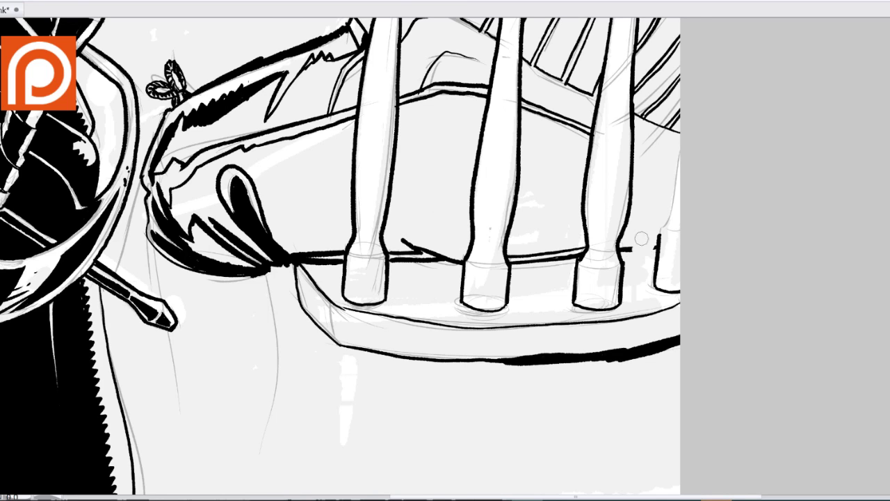
drag(678, 130, 672, 228)
drag(671, 189, 625, 250)
drag(567, 238, 506, 315)
mouse_move(417, 136)
mouse_down()
mouse_move(366, 156)
mouse_move(381, 129)
mouse_up()
drag(381, 129, 363, 165)
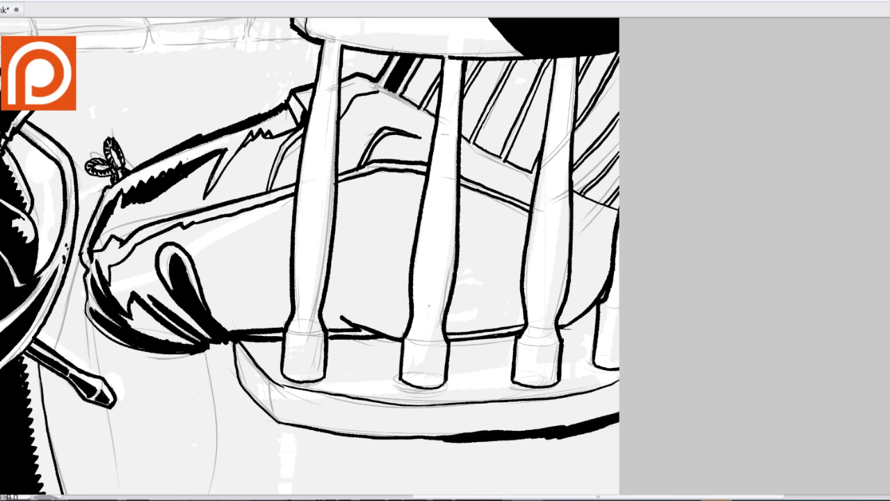
Ink the lower leg's long contour lines below the knee and the chair leg beneath the seat.
drag(209, 327, 353, 174)
drag(238, 170, 264, 345)
mouse_move(351, 198)
mouse_down()
mouse_move(345, 372)
mouse_move(347, 191)
mouse_up()
drag(255, 253, 265, 348)
drag(243, 182, 254, 259)
drag(225, 155, 250, 189)
drag(431, 273, 427, 401)
drag(439, 286, 437, 397)
mouse_move(312, 281)
mouse_down()
mouse_move(362, 209)
mouse_move(445, 181)
mouse_move(529, 209)
mouse_up()
mouse_move(560, 204)
mouse_down()
mouse_move(410, 222)
mouse_move(285, 224)
mouse_move(262, 292)
mouse_up()
key(Delete)
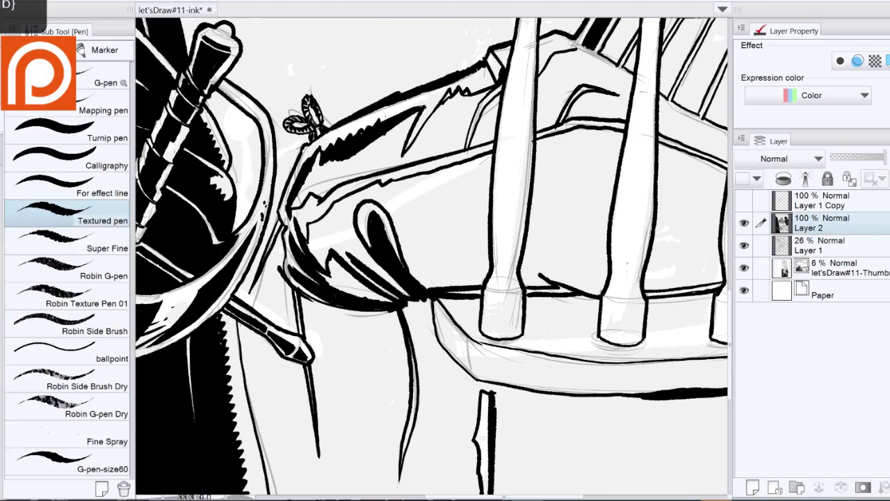
Fill the thigh's lower area between the spindles with solid black and undo the stray fill near the slanted lines.
key(g)
click(388, 238)
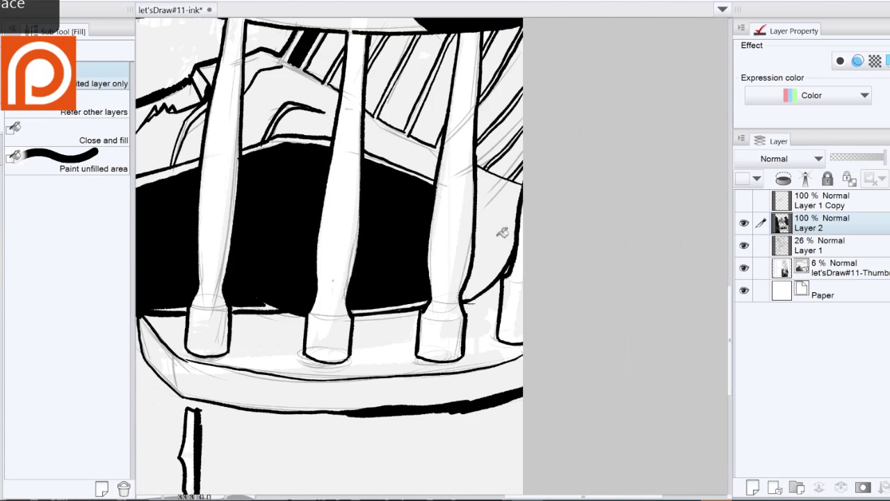
drag(322, 278, 222, 355)
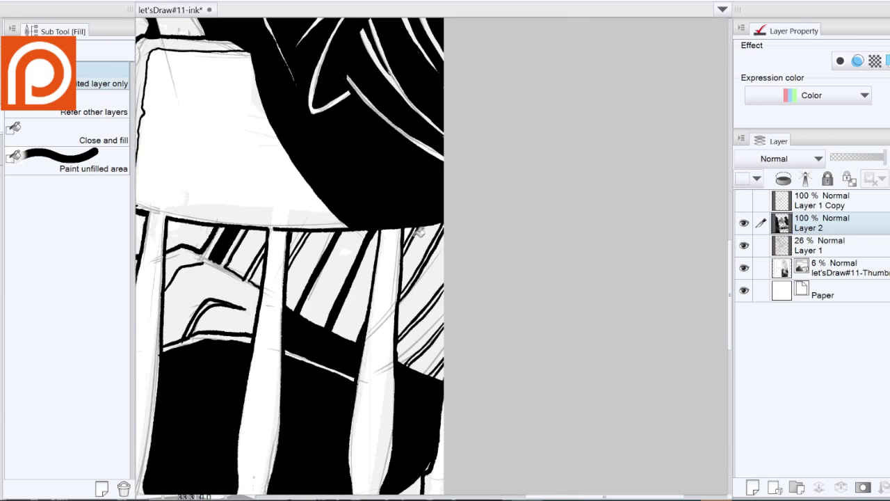
key(ctrl+z)
Strengthen the thigh's upper contour between the spindles and fill the area around the slanted lines with solid black.
key(p)
drag(361, 348, 201, 257)
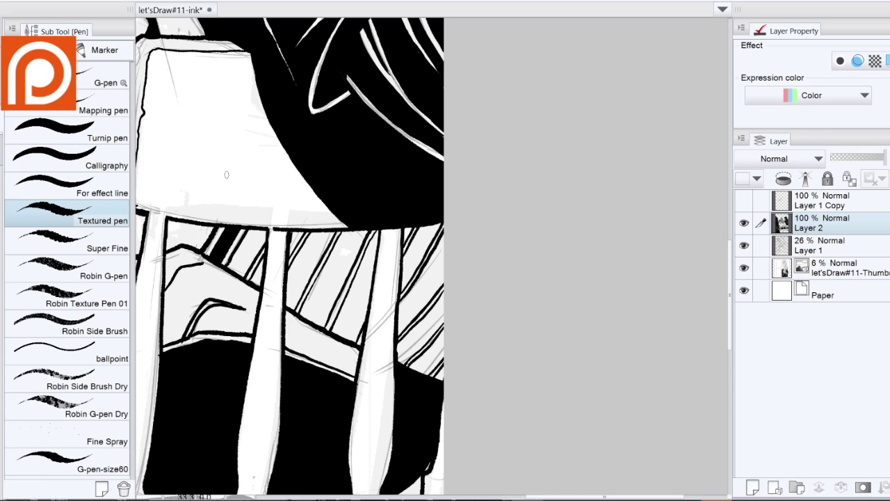
key(g)
mouse_move(425, 292)
mouse_down()
mouse_move(324, 255)
mouse_move(246, 247)
mouse_up()
mouse_move(107, 124)
mouse_down()
mouse_move(252, 432)
mouse_move(125, 139)
mouse_up()
Ink the tabletop's notched lower edge and fill the upper band of the thigh with solid black.
key(p)
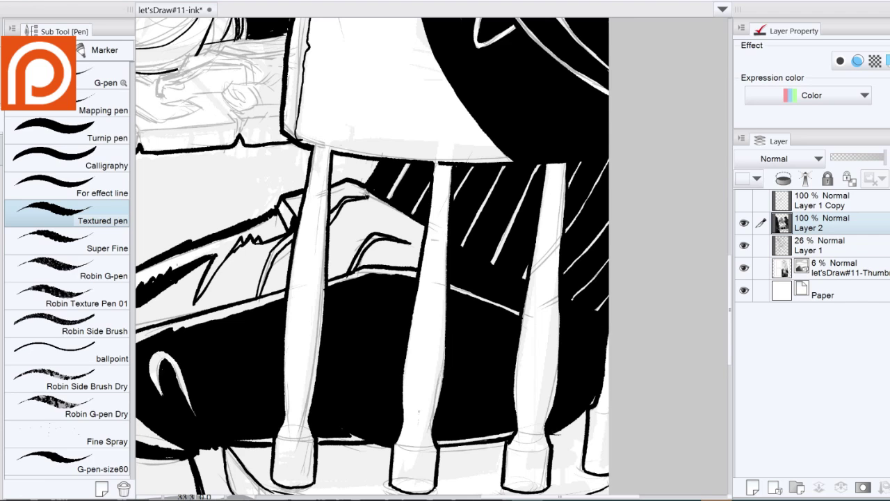
key(g)
click(376, 237)
drag(208, 292, 347, 251)
click(278, 279)
key(p)
Refine the knee's highlights and the surrounding contours with alternating pen and eraser strokes.
drag(240, 219, 261, 167)
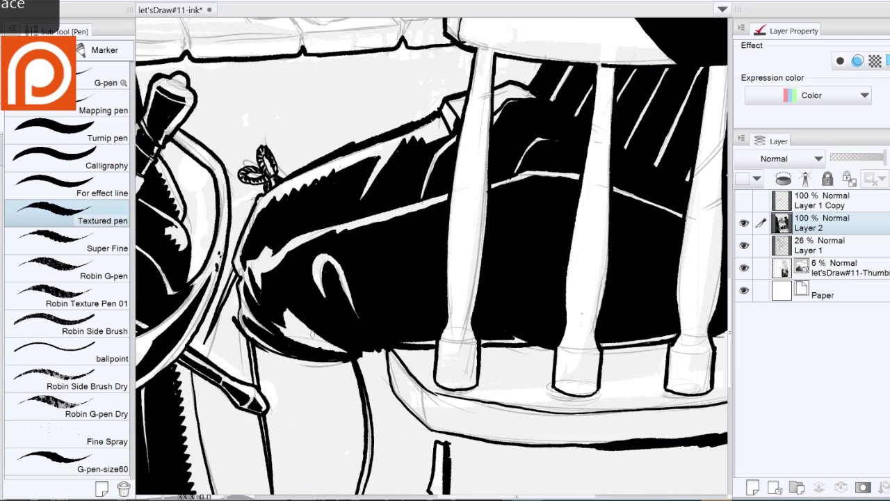
key(e)
drag(278, 209, 236, 236)
key(p)
drag(278, 257, 229, 320)
key(e)
key(p)
drag(401, 127, 511, 124)
drag(291, 297, 280, 346)
Fill the background under the table, around the lower leg and beneath the chair seat with solid black.
key(g)
click(361, 125)
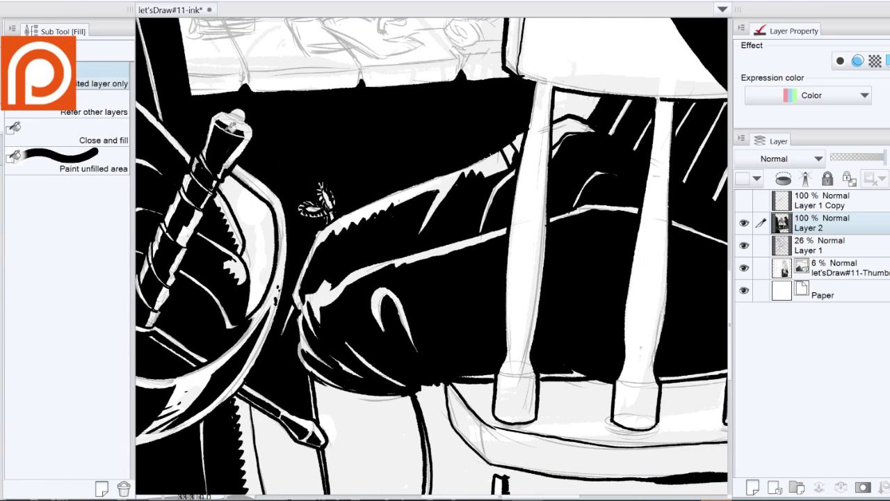
drag(333, 452, 228, 298)
click(229, 298)
key(p)
mouse_move(740, 185)
mouse_down()
mouse_move(687, 225)
mouse_move(598, 255)
mouse_move(341, 257)
mouse_up()
key(g)
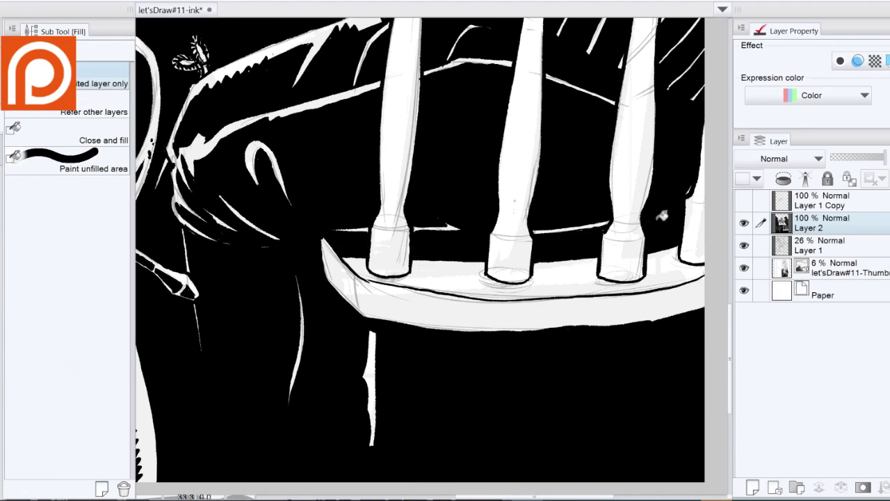
Touch up the black areas around the knee, bow and thigh with pen and eraser strokes.
key(p)
drag(194, 181, 211, 290)
key(e)
key(p)
drag(480, 91, 446, 96)
key(e)
key(Tab)
mouse_move(213, 167)
mouse_down()
mouse_move(229, 159)
mouse_move(228, 174)
mouse_up()
mouse_move(284, 378)
mouse_down()
mouse_move(279, 333)
mouse_move(247, 311)
mouse_up()
Ink the hand resting on the tabletop beside the chair back, with its fingers, thumb and knuckle marks.
drag(396, 31, 405, 240)
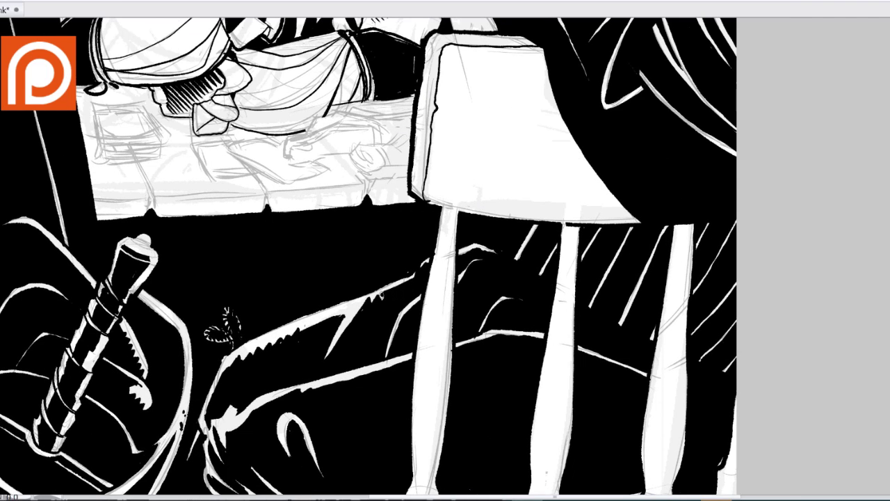
drag(396, 292, 389, 410)
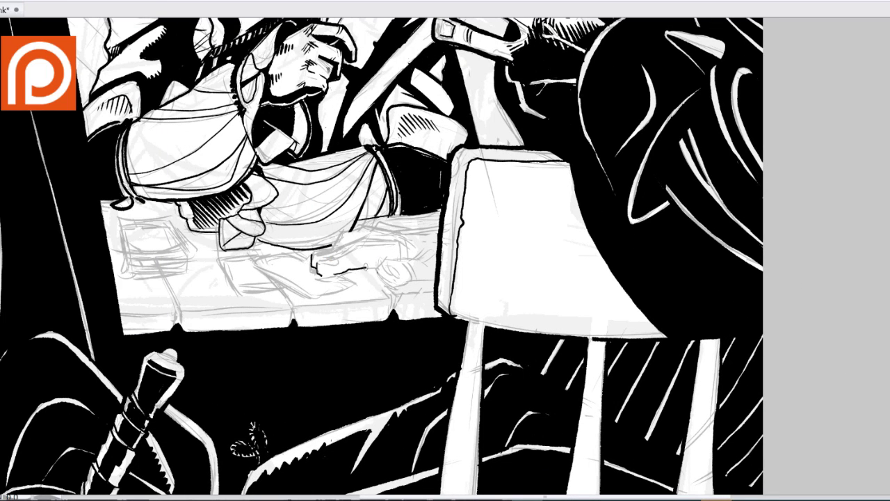
drag(326, 254, 373, 224)
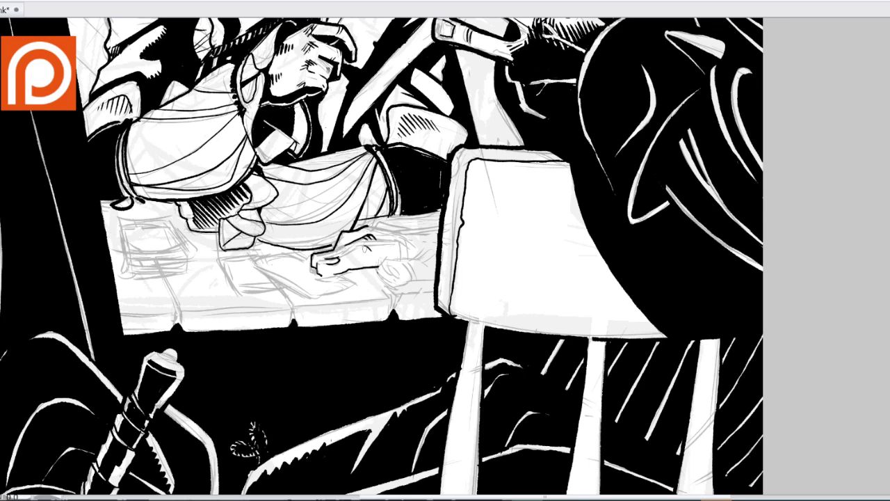
drag(406, 235, 438, 226)
drag(374, 272, 436, 251)
mouse_move(415, 281)
mouse_down()
mouse_move(436, 274)
mouse_move(391, 276)
mouse_up()
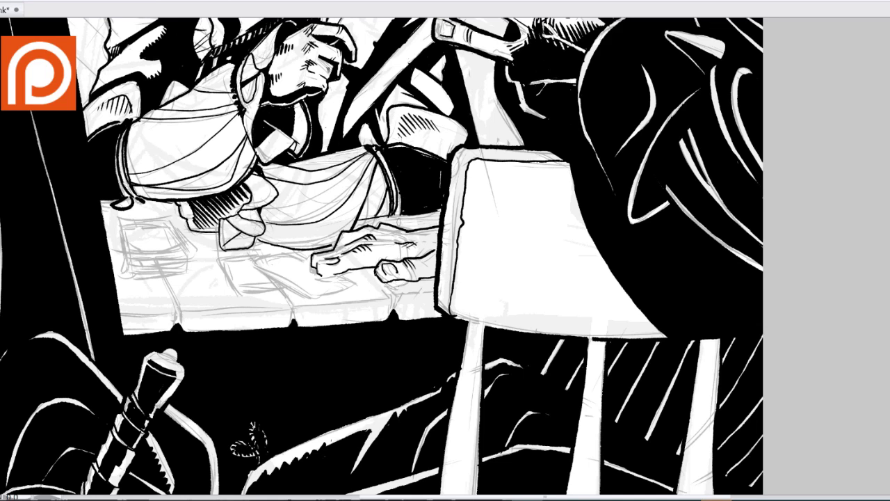
drag(417, 292, 476, 247)
key(alt+f)
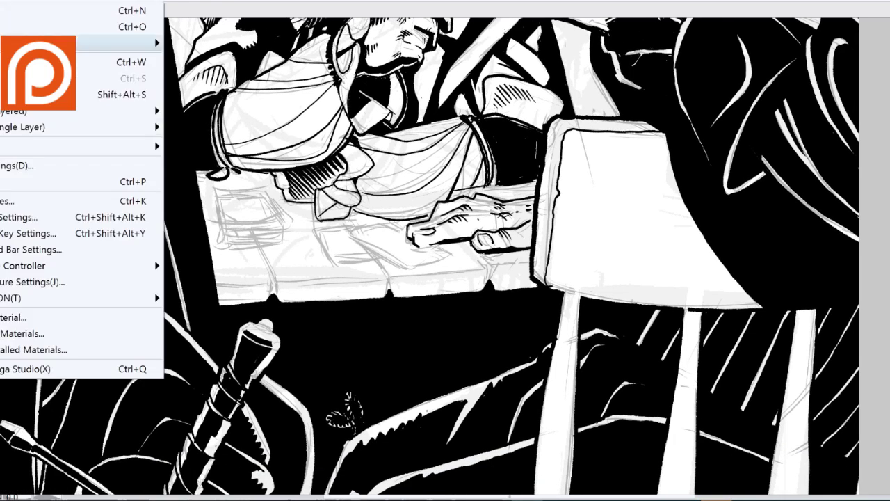
Ink the loose playing cards beside the hand and the stacked deck on the tabletop, including their pips.
key(Escape)
key(Tab)
key(ctrl+0)
key(Tab)
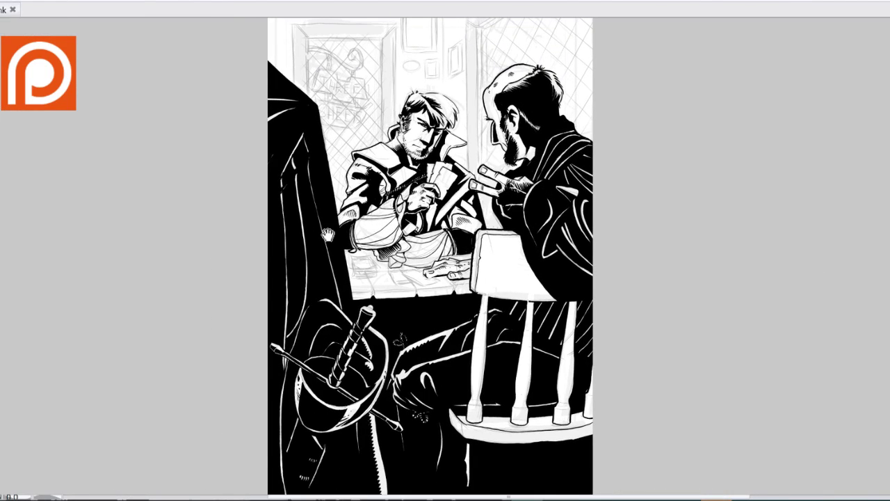
key(ctrl+plus)
key(ctrl+plus)
mouse_move(324, 299)
mouse_down()
mouse_move(371, 322)
mouse_move(305, 287)
mouse_up()
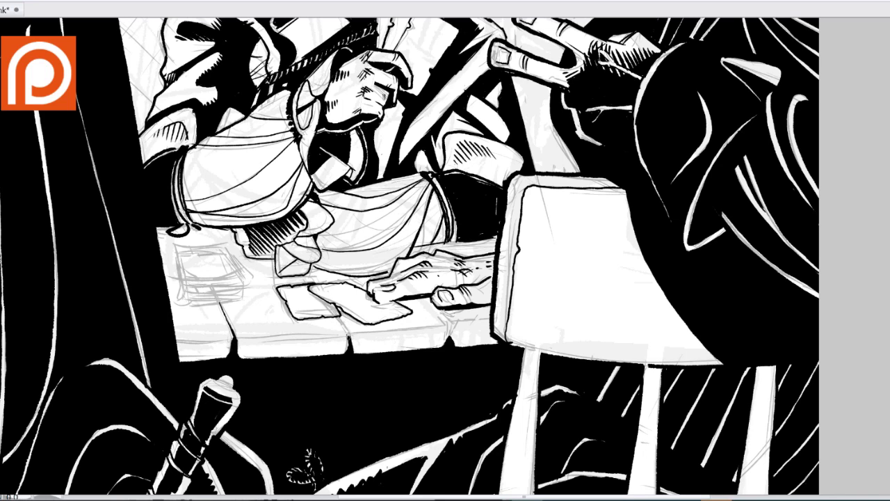
mouse_move(241, 287)
mouse_down()
mouse_move(193, 278)
mouse_move(229, 249)
mouse_move(252, 282)
mouse_move(190, 278)
mouse_move(244, 290)
mouse_move(184, 286)
mouse_up()
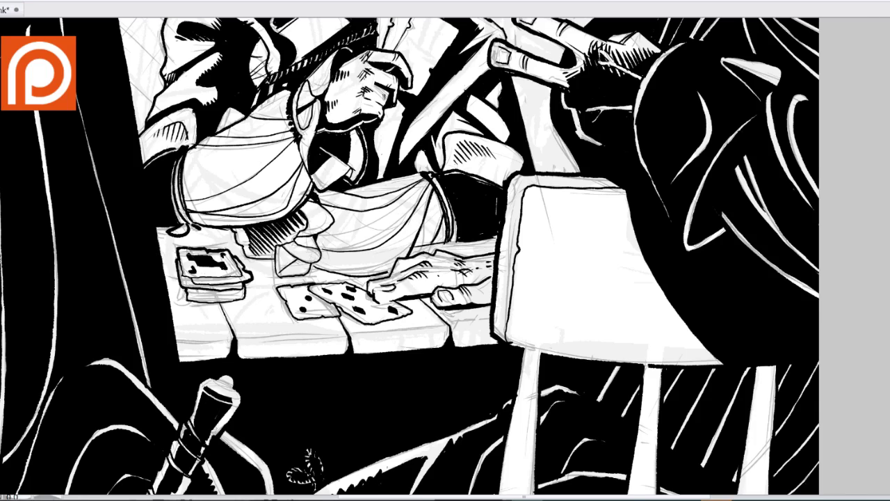
Ink the black shadows on the tabletop beneath the forearm sleeves, between the card deck and the hand.
scroll(445, 250, down, 3)
scroll(445, 250, up, 4)
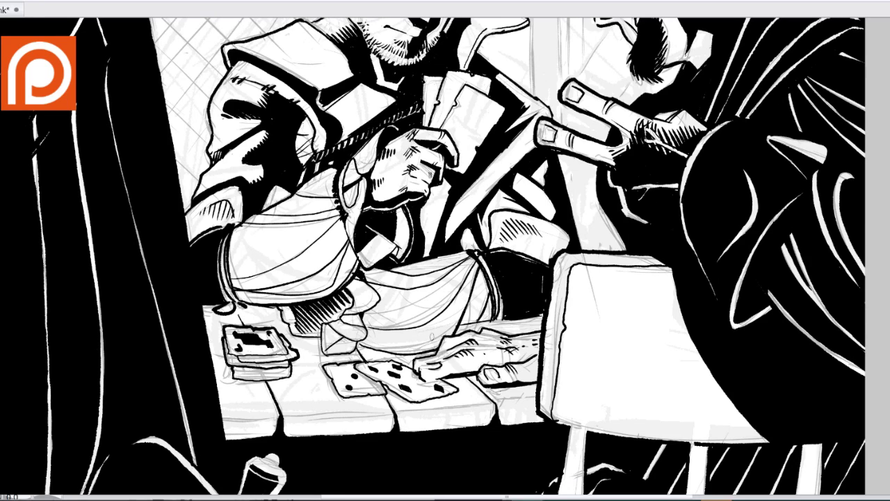
drag(507, 314, 449, 331)
drag(391, 359, 357, 345)
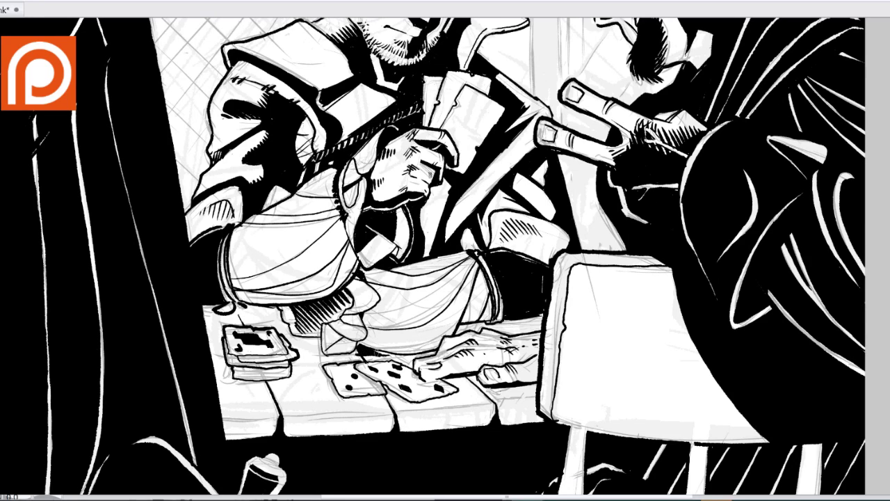
drag(411, 357, 357, 355)
mouse_move(292, 349)
mouse_down()
mouse_move(317, 342)
mouse_move(247, 304)
mouse_move(207, 305)
mouse_up()
mouse_move(320, 350)
mouse_down()
mouse_move(283, 334)
mouse_move(290, 340)
mouse_up()
mouse_move(259, 327)
mouse_down()
mouse_move(217, 314)
mouse_move(205, 314)
mouse_move(206, 323)
mouse_up()
Ink the inner and outer edges and mitred corners of the window frame behind the cloaked figure.
scroll(445, 258, up, 10)
mouse_move(360, 54)
mouse_down()
mouse_move(362, 312)
mouse_move(340, 68)
mouse_move(324, 141)
mouse_move(326, 372)
mouse_up()
key(ctrl+z)
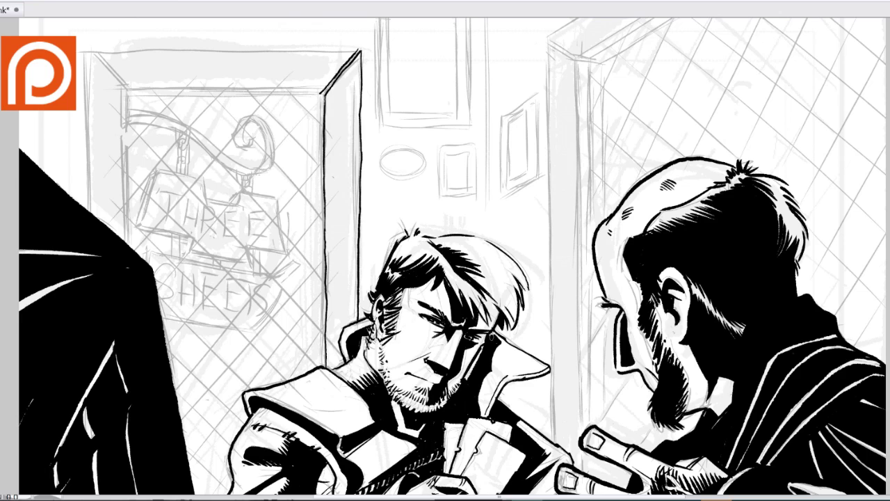
mouse_move(322, 93)
mouse_down()
mouse_move(322, 366)
mouse_move(324, 95)
mouse_move(127, 94)
mouse_move(128, 250)
mouse_up()
mouse_move(325, 87)
mouse_down()
mouse_move(172, 88)
mouse_move(122, 122)
mouse_move(121, 257)
mouse_up()
drag(86, 52, 88, 214)
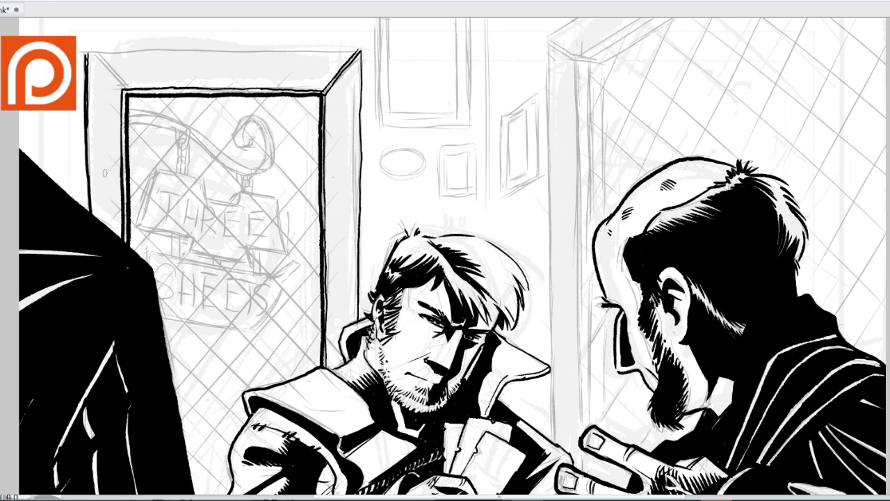
drag(126, 92, 86, 52)
drag(125, 92, 86, 53)
drag(360, 50, 83, 47)
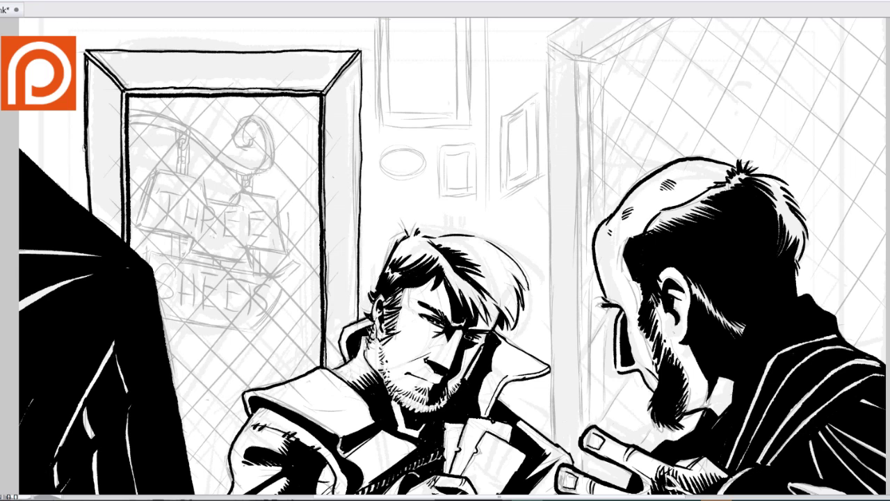
Fill that window frame with solid black and outline the curled sign bracket inside it.
key(Tab)
key(Tab)
mouse_move(251, 139)
mouse_down()
mouse_move(274, 150)
mouse_move(129, 110)
mouse_up()
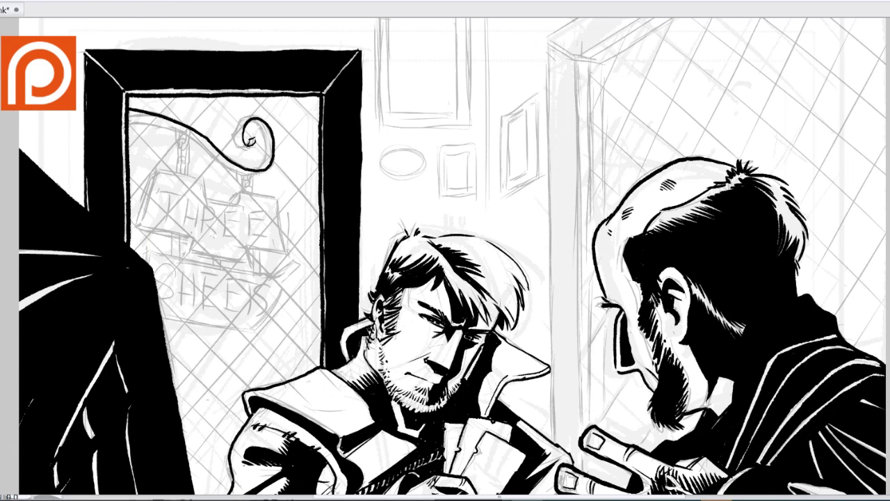
mouse_move(250, 115)
mouse_down()
mouse_move(263, 167)
mouse_move(129, 121)
mouse_move(267, 139)
mouse_move(254, 166)
mouse_move(264, 162)
mouse_move(252, 118)
mouse_move(129, 116)
mouse_up()
key(ctrl+z)
key(ctrl+z)
mouse_move(223, 173)
mouse_down()
mouse_move(259, 153)
mouse_move(374, 181)
mouse_up()
Switch to the Textured pen and ink the outer outline of the ship-shaped tavern sign below the bracket.
key(Tab)
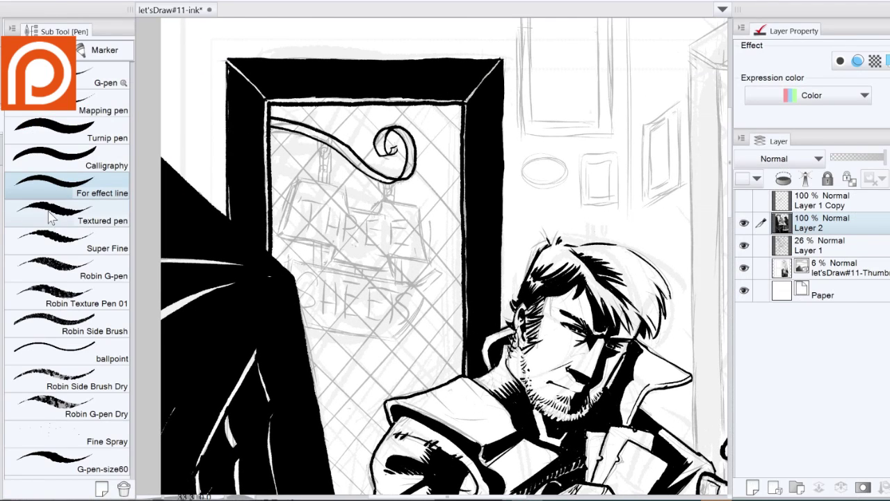
key(Tab)
mouse_move(437, 259)
mouse_down()
mouse_move(421, 202)
mouse_move(390, 199)
mouse_up()
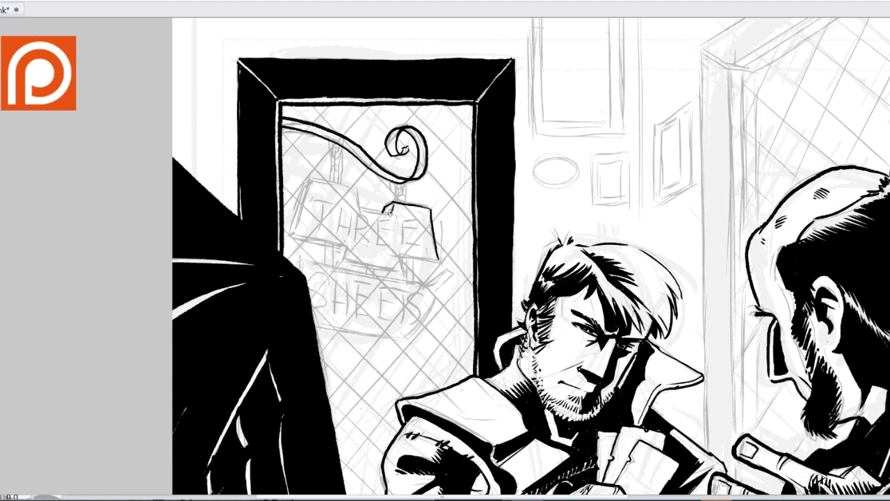
drag(399, 259, 438, 255)
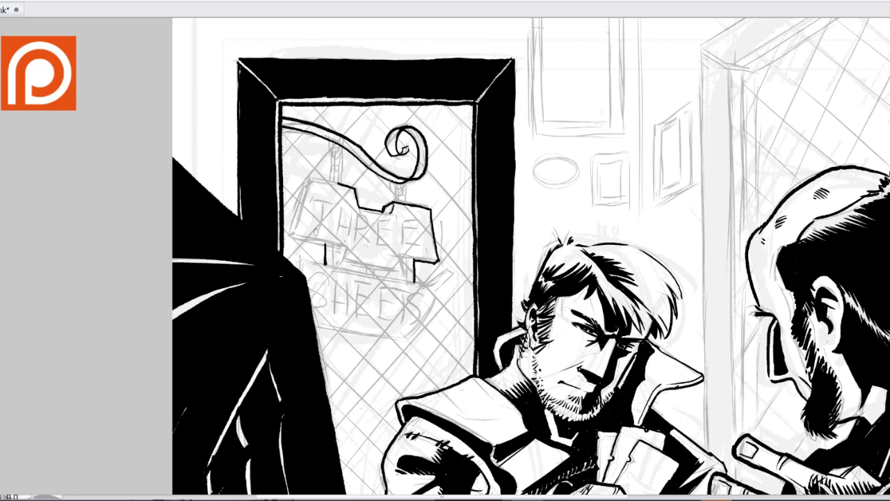
drag(291, 235, 312, 174)
drag(297, 229, 315, 182)
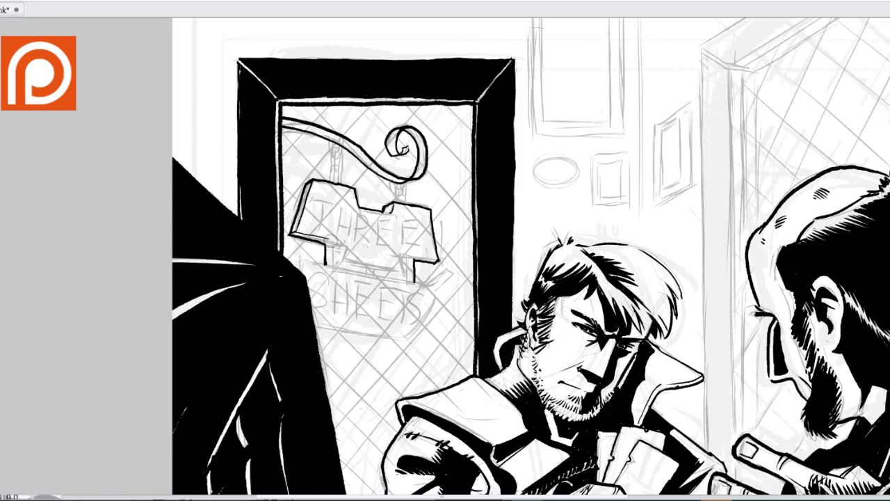
mouse_move(331, 234)
mouse_down()
mouse_move(321, 267)
mouse_move(299, 265)
mouse_up()
mouse_move(427, 277)
mouse_down()
mouse_move(437, 292)
mouse_move(403, 337)
mouse_move(337, 331)
mouse_move(416, 332)
mouse_move(313, 320)
mouse_up()
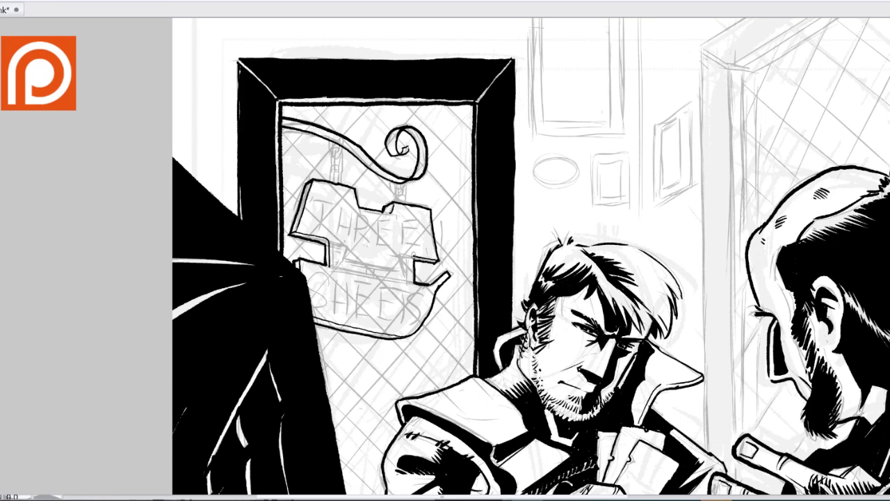
Ink the tavern sign's inner border lines, masts, lower sail edge and hull rim.
drag(342, 240, 348, 263)
drag(347, 259, 404, 271)
mouse_move(301, 234)
mouse_down()
mouse_move(315, 185)
mouse_move(347, 192)
mouse_up()
mouse_move(355, 211)
mouse_down()
mouse_move(394, 214)
mouse_move(431, 256)
mouse_move(398, 247)
mouse_up()
drag(342, 269, 413, 285)
drag(345, 273, 422, 290)
drag(304, 263, 351, 278)
mouse_move(426, 305)
mouse_down()
mouse_move(404, 334)
mouse_move(386, 336)
mouse_move(312, 311)
mouse_up()
drag(402, 267, 402, 285)
drag(409, 248, 408, 285)
drag(335, 233, 338, 274)
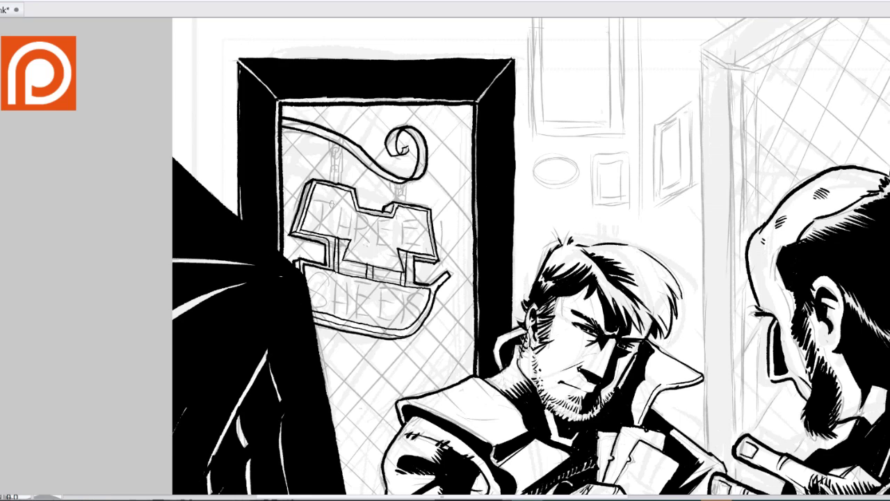
Letter the word THREE in outlined capitals on the upper part of the tavern sign.
mouse_move(338, 208)
mouse_down()
mouse_move(372, 221)
mouse_move(382, 240)
mouse_up()
drag(383, 240, 401, 245)
drag(400, 221, 416, 220)
drag(401, 233, 413, 232)
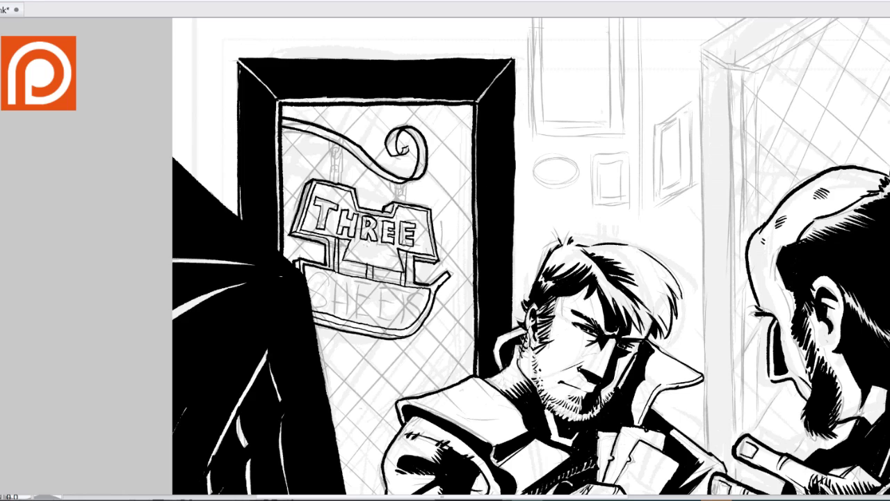
Letter the word SHEETS in outlined capitals on the sign's hull, redrawing the strokes that miss.
mouse_move(330, 277)
mouse_down()
mouse_move(313, 307)
mouse_move(331, 311)
mouse_move(349, 292)
mouse_up()
key(ctrl+z)
key(alt+e)
key(Return)
drag(349, 281, 350, 314)
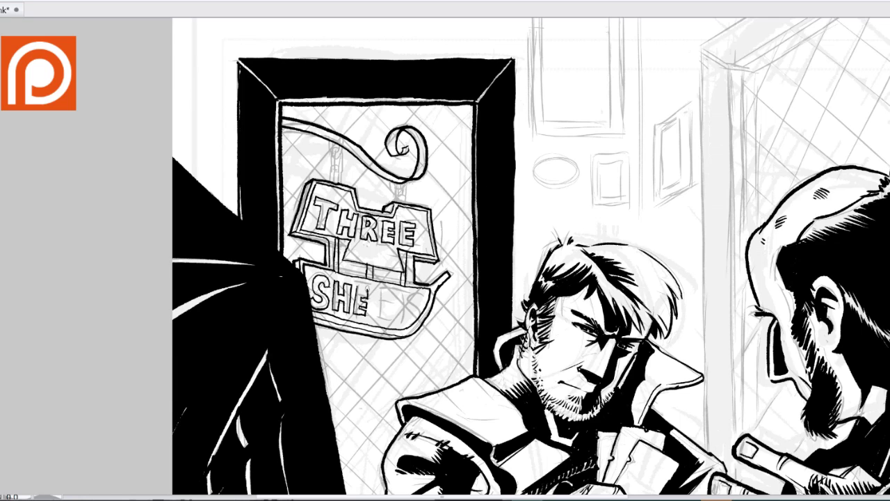
drag(390, 290, 402, 290)
mouse_move(396, 291)
mouse_down()
mouse_move(397, 320)
mouse_move(409, 313)
mouse_up()
drag(399, 269, 409, 285)
key(ctrl+z)
key(ctrl+z)
key(ctrl+z)
key(ctrl+z)
key(ctrl+z)
key(ctrl+z)
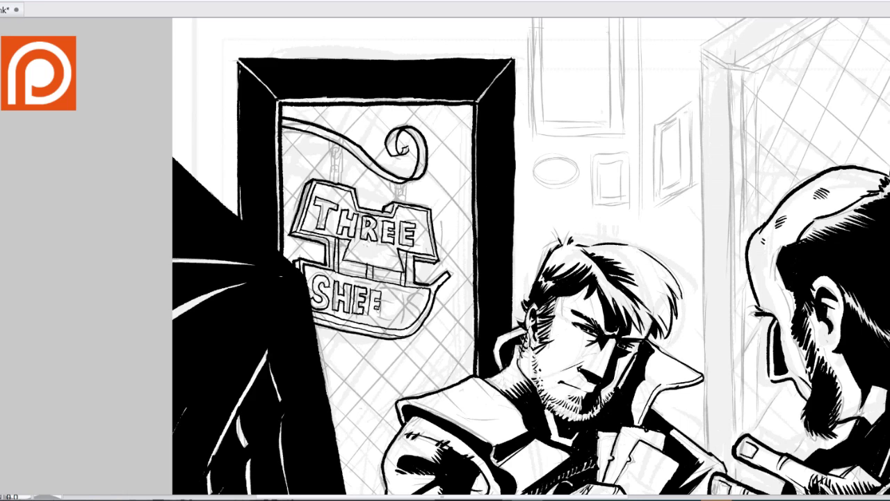
drag(381, 296, 399, 292)
mouse_move(387, 293)
mouse_down()
mouse_move(388, 320)
mouse_move(413, 301)
mouse_move(396, 317)
mouse_up()
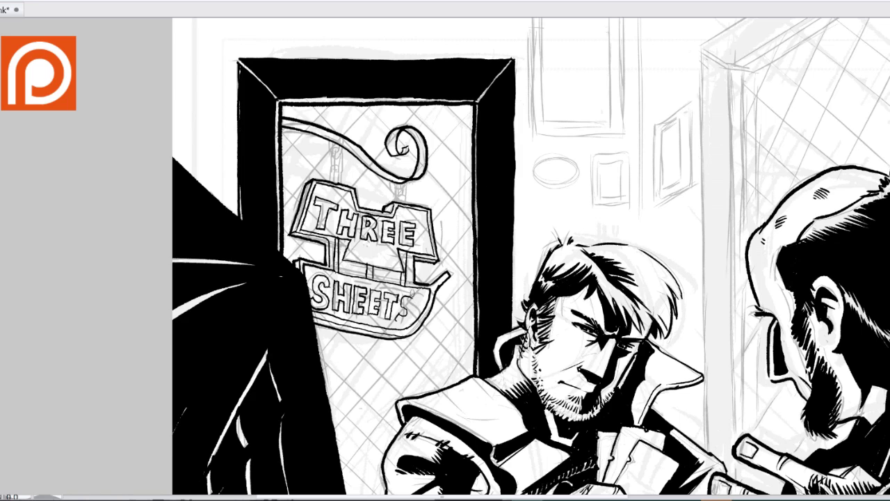
key(ctrl+z)
drag(414, 297, 395, 321)
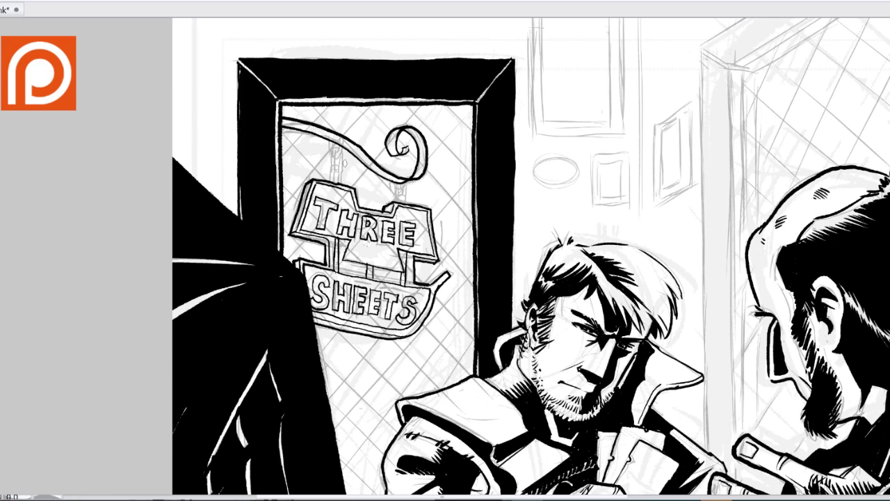
Ink the two chains holding the sign and fill the curled bracket with black.
drag(331, 180, 339, 138)
drag(399, 195, 398, 179)
mouse_move(407, 168)
mouse_down()
mouse_move(394, 176)
mouse_move(291, 118)
mouse_up()
mouse_move(416, 176)
mouse_down()
mouse_move(421, 132)
mouse_move(406, 129)
mouse_up()
mouse_move(421, 136)
mouse_down()
mouse_move(414, 175)
mouse_move(396, 127)
mouse_move(388, 154)
mouse_move(284, 120)
mouse_move(322, 100)
mouse_up()
Ink the first set of parallel diagonal lattice lines, rising to the right, across the whole windowpane and sign.
drag(292, 128, 301, 116)
drag(281, 147, 297, 129)
drag(292, 167, 320, 136)
mouse_move(325, 130)
mouse_down()
mouse_move(349, 101)
mouse_move(374, 106)
mouse_up()
drag(283, 208, 332, 154)
mouse_move(342, 140)
mouse_down()
mouse_move(364, 115)
mouse_move(345, 169)
mouse_move(279, 244)
mouse_up()
drag(429, 105, 295, 268)
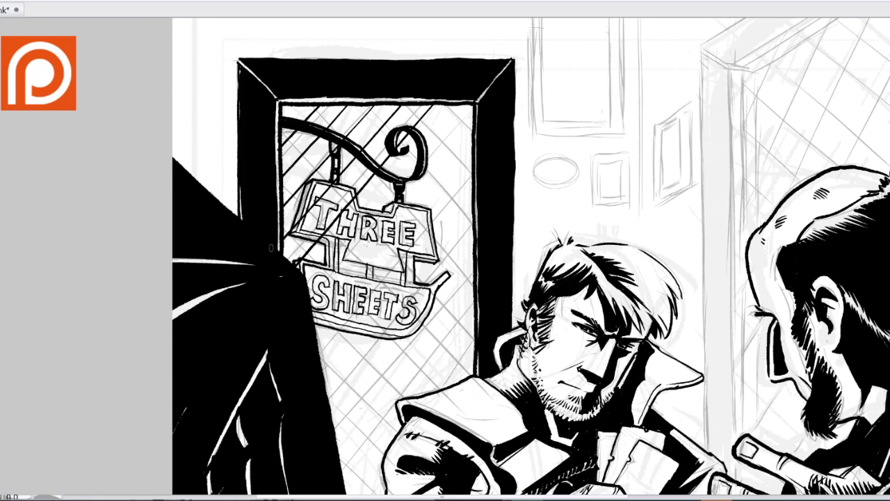
drag(472, 102, 280, 263)
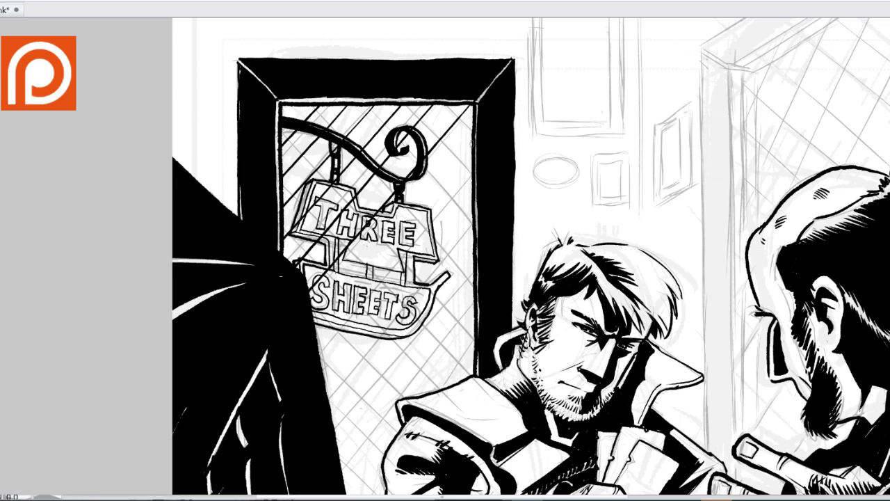
drag(470, 142, 316, 327)
drag(479, 178, 318, 358)
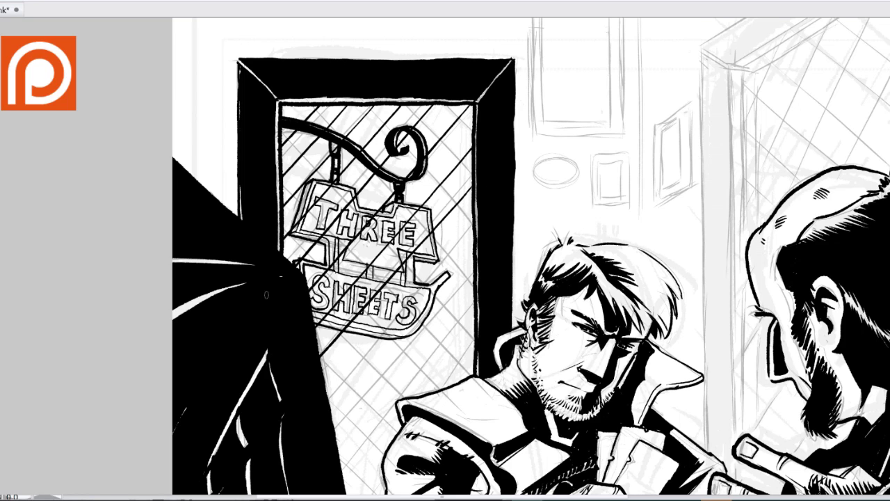
drag(442, 260, 327, 387)
drag(474, 272, 331, 422)
key(ctrl+z)
key(ctrl+z)
drag(473, 306, 338, 445)
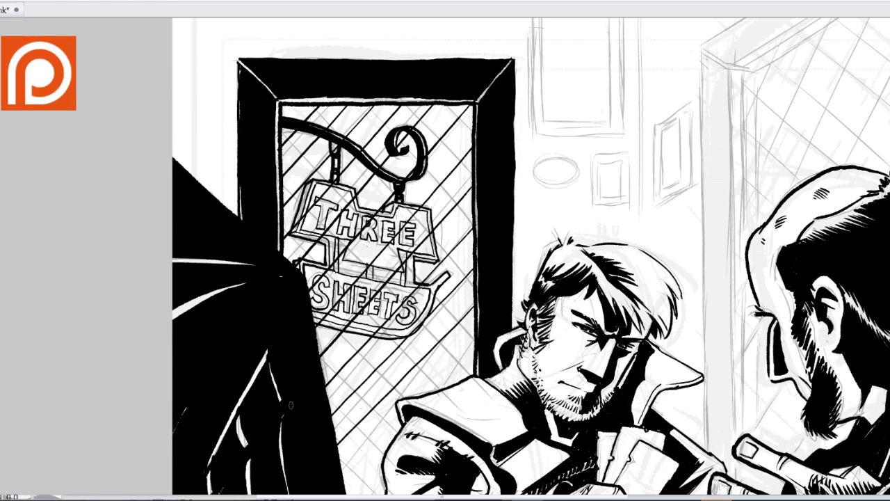
mouse_move(473, 335)
mouse_down()
mouse_move(342, 471)
mouse_move(359, 491)
mouse_up()
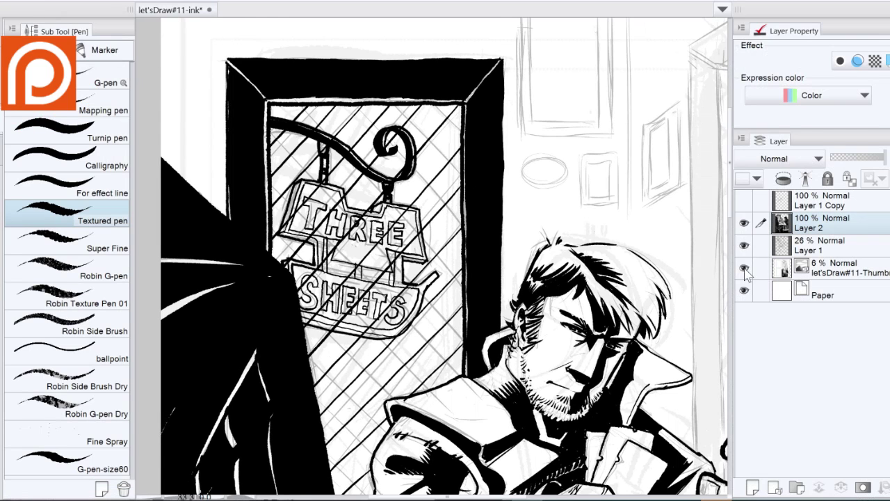
Hide the rough sketch and ink the opposing diagonal lattice lines across the upper part of the windowpane.
drag(356, 372, 361, 271)
drag(386, 400, 358, 429)
drag(264, 207, 272, 256)
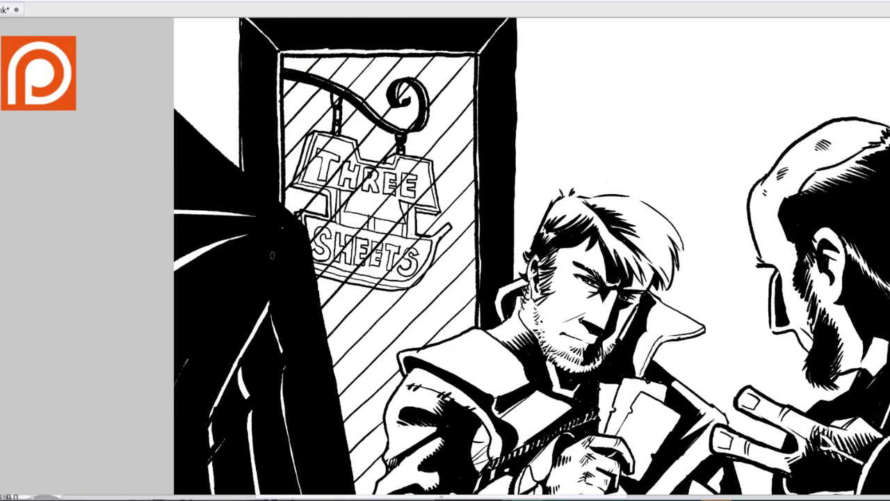
drag(474, 102, 431, 57)
drag(433, 88, 478, 138)
mouse_move(399, 57)
mouse_down()
mouse_move(462, 121)
mouse_move(475, 167)
mouse_up()
drag(369, 57, 474, 169)
drag(397, 110, 476, 193)
drag(363, 76, 391, 106)
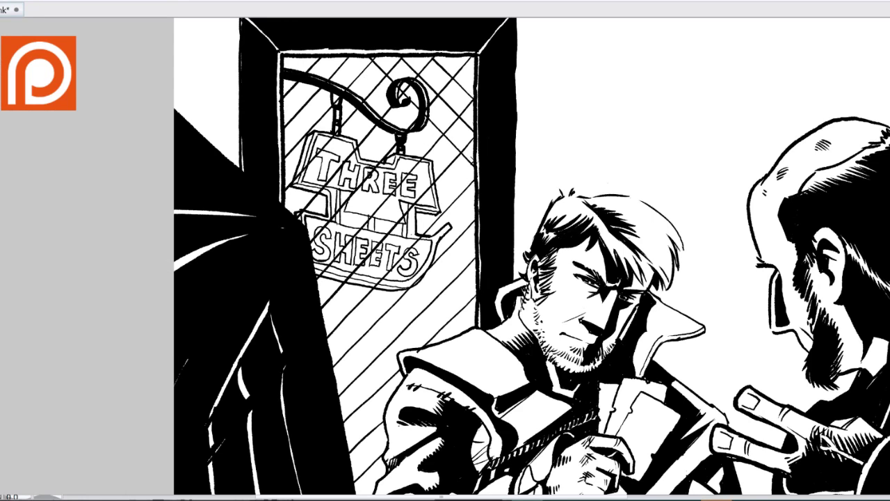
drag(330, 54, 469, 198)
drag(383, 145, 476, 242)
drag(341, 104, 389, 154)
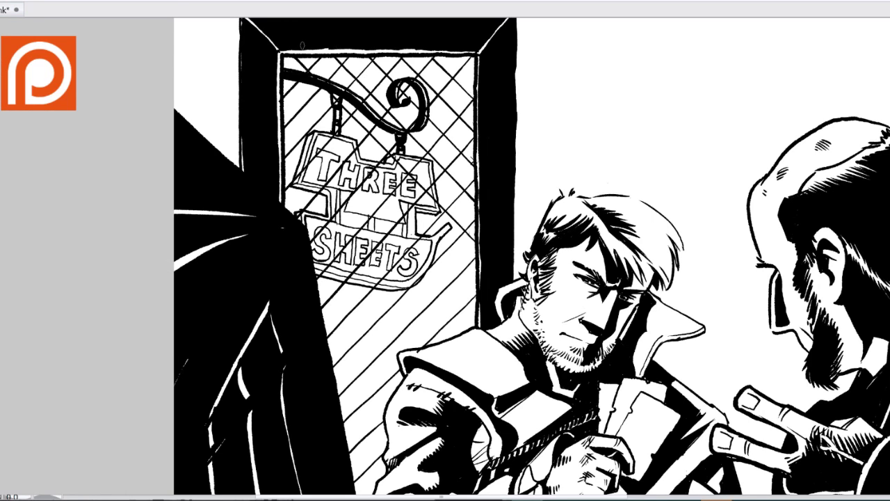
drag(281, 82, 331, 132)
Continue the opposing lattice diagonals over the sign's hull and down to the seated figure's shoulder.
drag(394, 196, 477, 282)
drag(476, 313, 284, 124)
mouse_move(413, 250)
mouse_down()
mouse_move(476, 314)
mouse_move(285, 160)
mouse_up()
mouse_move(381, 255)
mouse_down()
mouse_move(449, 321)
mouse_move(311, 217)
mouse_up()
mouse_move(361, 266)
mouse_down()
mouse_move(438, 342)
mouse_move(330, 267)
mouse_up()
key(ctrl+z)
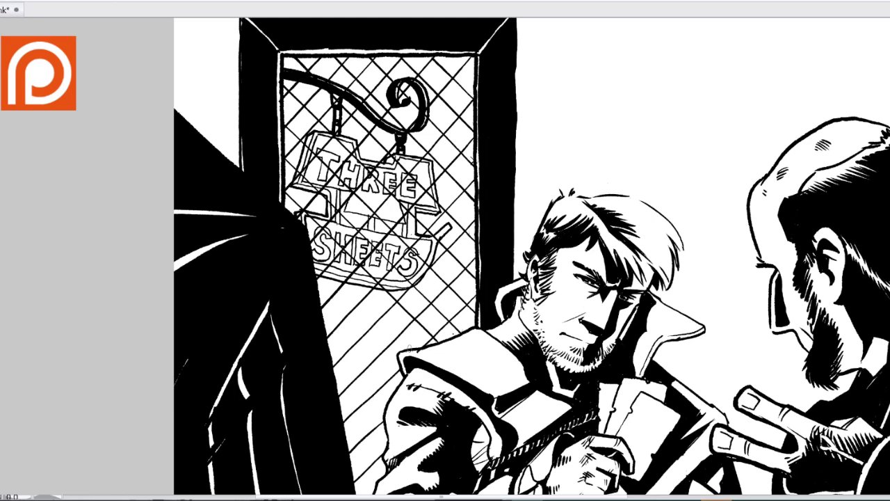
drag(412, 352, 319, 262)
drag(401, 368, 318, 286)
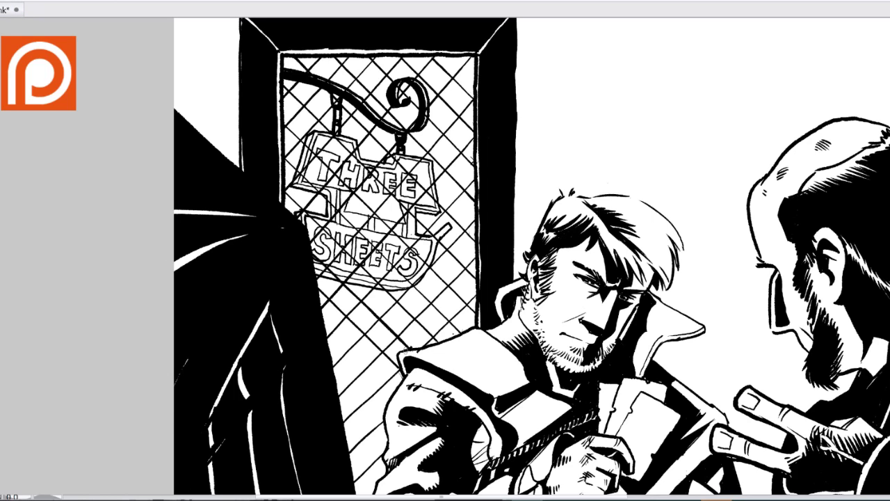
drag(398, 393, 325, 320)
key(ctrl+z)
drag(403, 381, 320, 295)
drag(388, 400, 337, 348)
mouse_move(385, 429)
mouse_down()
mouse_move(336, 378)
mouse_move(359, 277)
mouse_up()
key(ctrl+z)
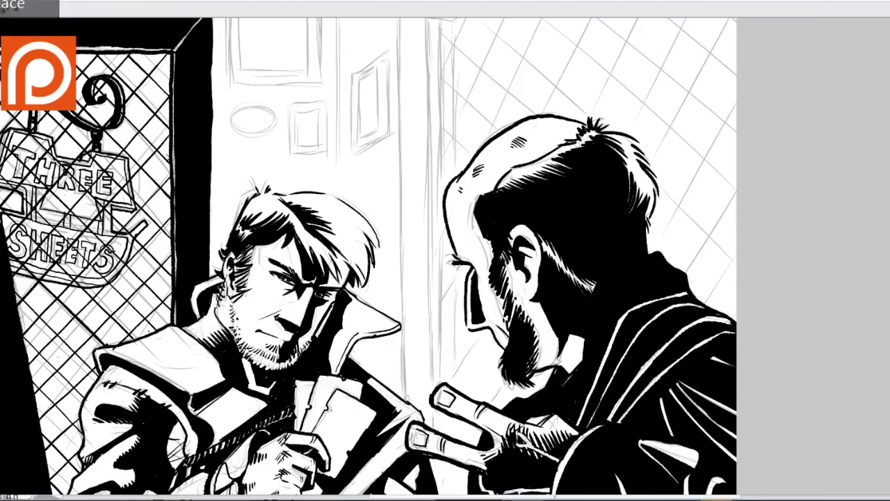
Show the rough sketch again and ink the long vertical edges of the window post between the two men.
drag(406, 98, 407, 216)
drag(475, 53, 502, 95)
drag(429, 158, 515, 97)
mouse_move(456, 174)
mouse_down()
mouse_move(579, 95)
mouse_move(548, 21)
mouse_up()
mouse_move(425, 99)
mouse_down()
mouse_move(429, 232)
mouse_move(406, 101)
mouse_up()
drag(404, 204, 404, 303)
drag(402, 155, 403, 344)
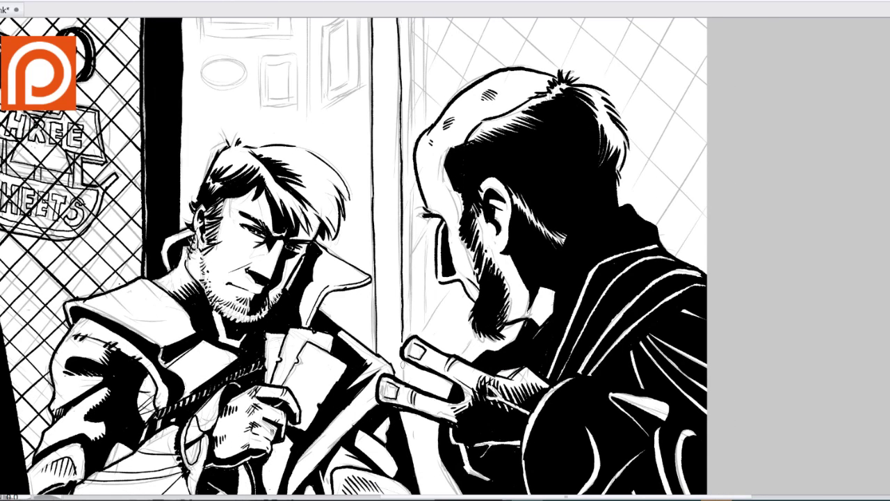
drag(401, 424, 400, 329)
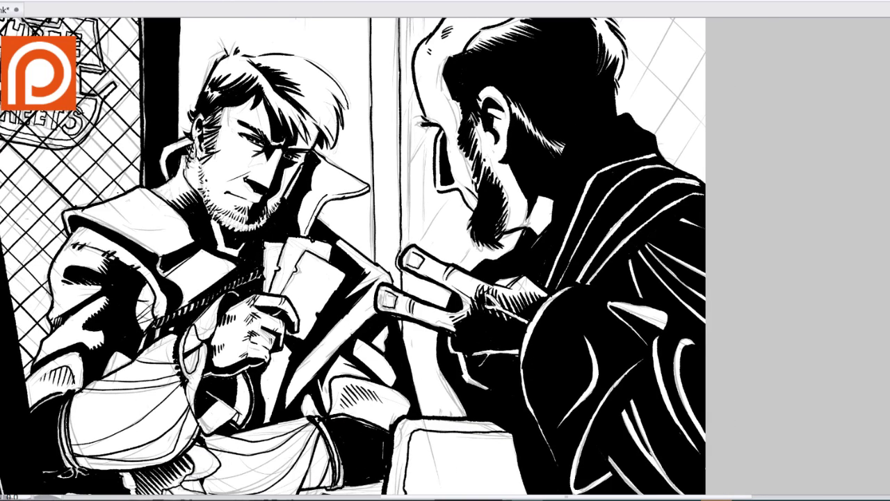
Ink the second window frame's inner edge, top corner and sloping upper edge behind the bearded man's head.
drag(404, 105, 396, 296)
mouse_move(394, 82)
mouse_down()
mouse_move(397, 292)
mouse_move(342, 177)
mouse_up()
key(alt+e)
key(Escape)
drag(378, 335, 375, 110)
mouse_move(391, 333)
mouse_down()
mouse_move(391, 220)
mouse_move(401, 438)
mouse_up()
drag(389, 369, 390, 257)
mouse_move(389, 301)
mouse_down()
mouse_move(388, 202)
mouse_move(520, 117)
mouse_up()
drag(401, 196, 455, 158)
drag(452, 320, 435, 153)
drag(375, 217, 374, 196)
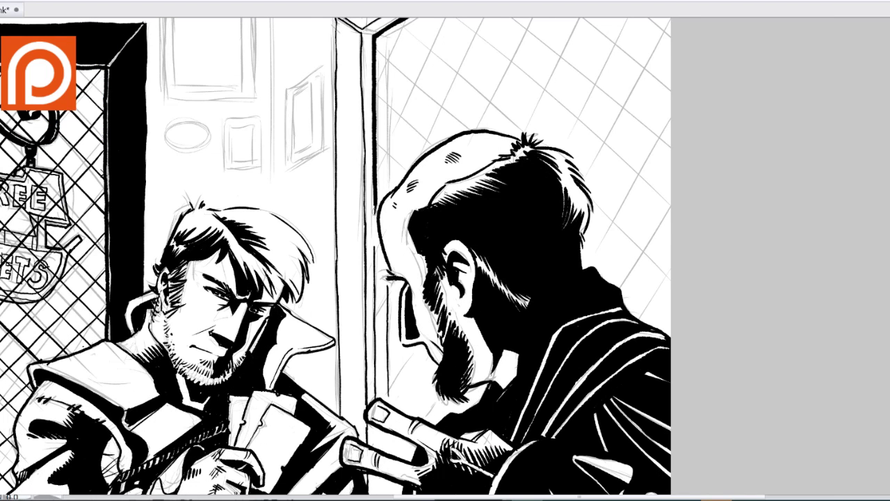
Ink the second window frame's long parallel vertical edges beside the bearded man's face, undoing faulty strokes.
drag(375, 235, 376, 399)
key(ctrl+z)
key(ctrl+z)
drag(376, 278, 375, 173)
drag(377, 226, 376, 129)
drag(377, 320, 378, 346)
drag(376, 333, 376, 236)
drag(379, 352, 379, 285)
drag(378, 139, 383, 452)
drag(381, 231, 380, 86)
drag(381, 209, 380, 86)
drag(380, 139, 386, 226)
Ink the sloping upper edges of the second window frame above the bearded man's head.
drag(424, 165, 511, 108)
mouse_move(267, 271)
mouse_down()
mouse_move(278, 97)
mouse_move(280, 216)
mouse_up()
drag(410, 280, 414, 120)
drag(424, 132, 552, 50)
key(ctrl+z)
key(ctrl+z)
drag(446, 115, 546, 51)
drag(383, 278, 389, 267)
Fill the second window's post and sloping top beam with solid black and tidy their edges with the Block eraser.
key(Tab)
key(g)
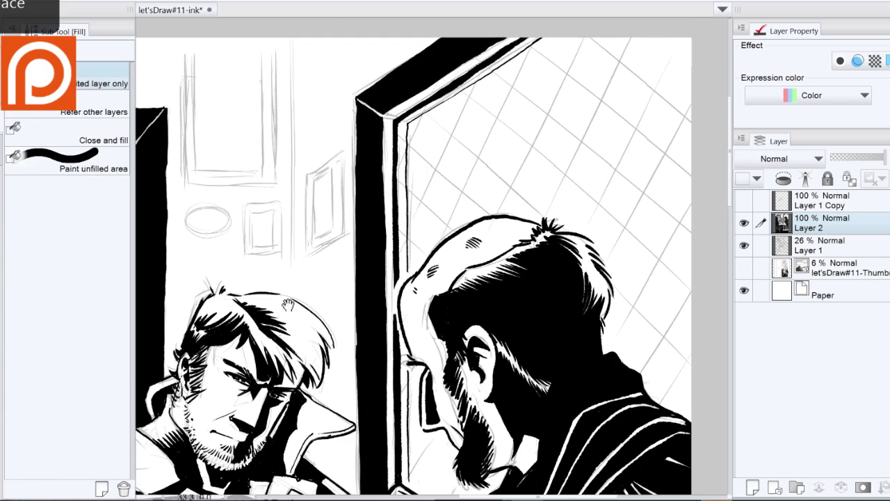
key(e)
drag(418, 348, 390, 149)
mouse_move(368, 260)
mouse_down()
mouse_move(361, 324)
mouse_move(384, 300)
mouse_up()
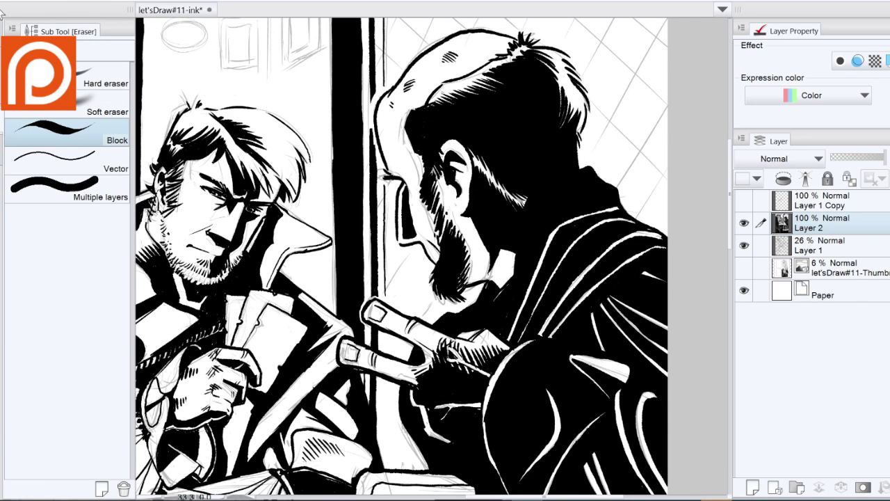
key(space)
drag(320, 231, 294, 391)
drag(295, 188, 295, 247)
Ink the second windowpane's downward-sloping lattice diagonals with the Textured pen, from the top beam to the bearded man's head and the page edge.
key(p)
mouse_move(360, 306)
mouse_down()
mouse_move(361, 147)
mouse_move(516, 58)
mouse_up()
drag(650, 156, 543, 70)
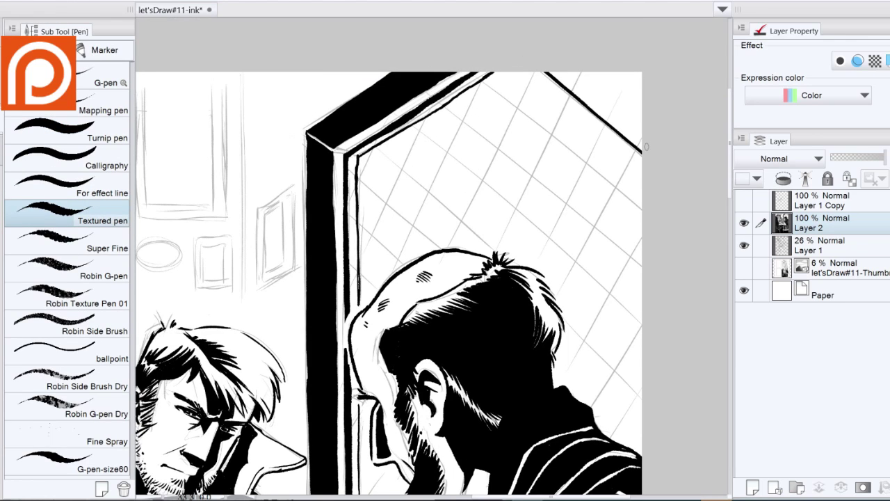
drag(644, 206, 486, 72)
drag(643, 258, 446, 96)
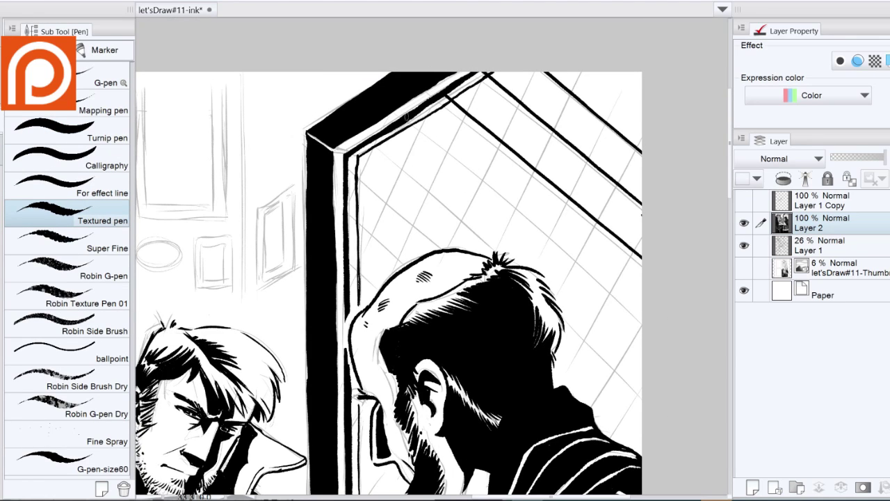
drag(410, 119, 647, 314)
drag(374, 139, 508, 254)
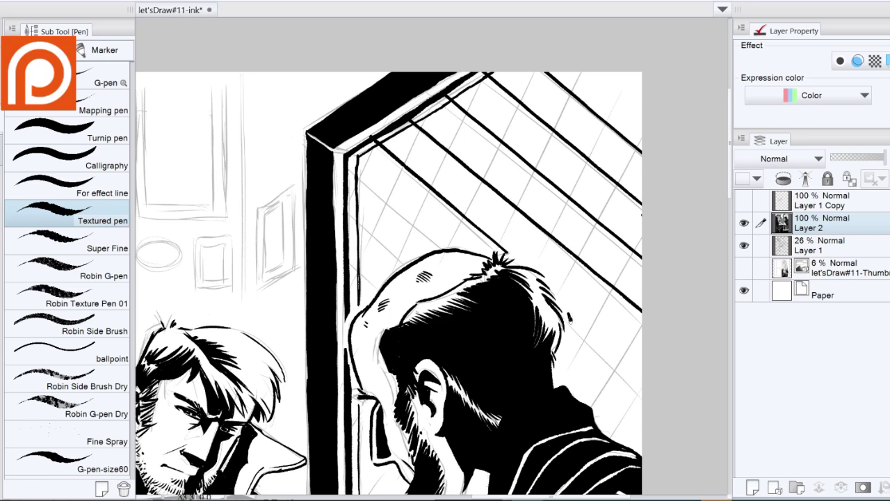
drag(647, 372, 560, 296)
Ink the shorter lattice diagonals in the same direction behind the bearded man's neck and in front of his forehead and face.
key(e)
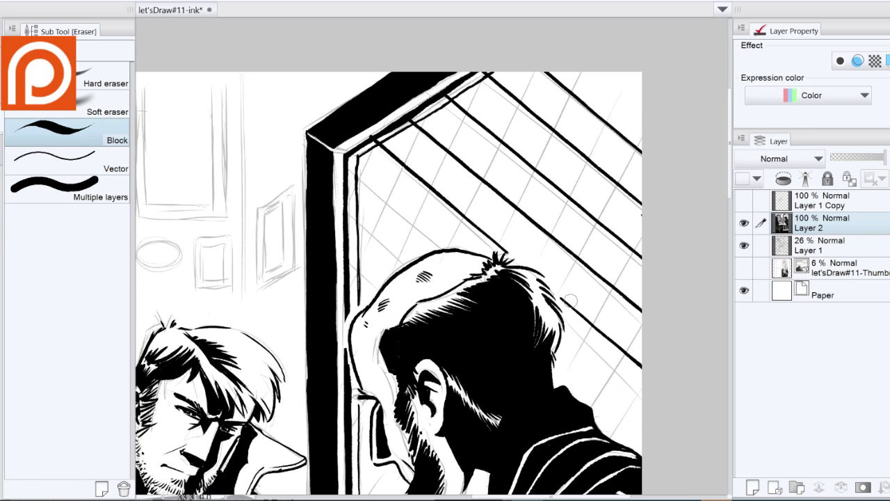
key(p)
drag(641, 420, 560, 351)
drag(438, 248, 356, 170)
key(e)
key(p)
drag(402, 270, 344, 220)
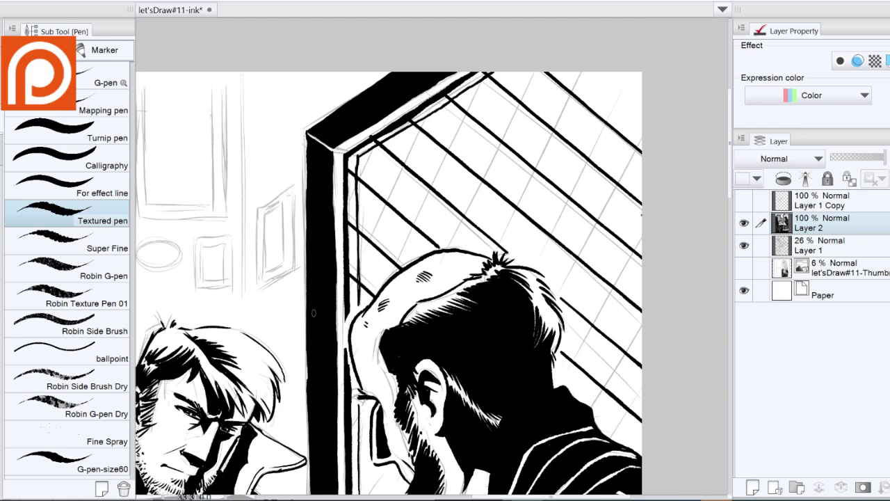
scroll(312, 311, down, 5)
mouse_move(331, 241)
mouse_down()
mouse_move(383, 290)
mouse_move(364, 320)
mouse_up()
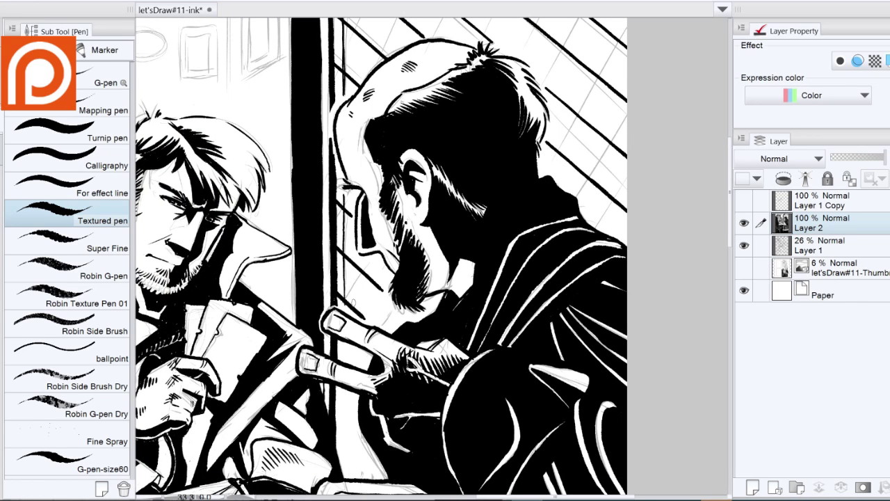
key(e)
Ink the opposing lattice diagonals across the upper part of the second windowpane, stopping at the bearded man's head.
scroll(390, 44, up, 3)
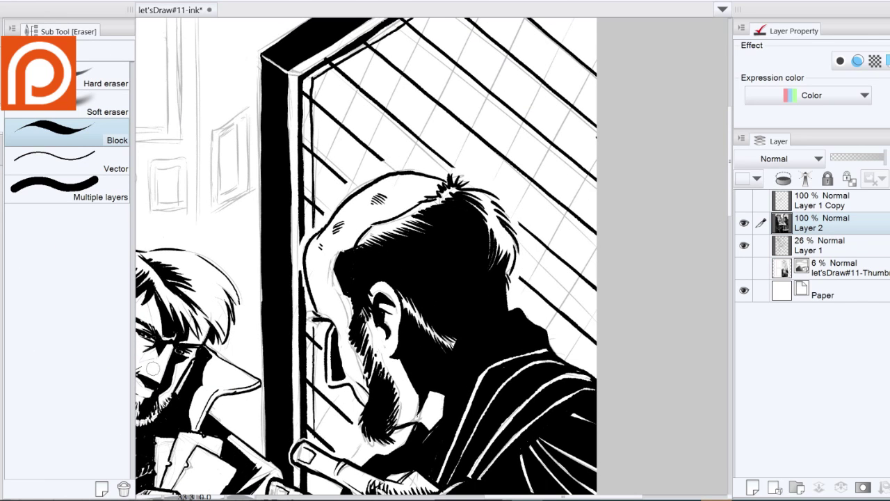
drag(338, 187, 353, 298)
key(p)
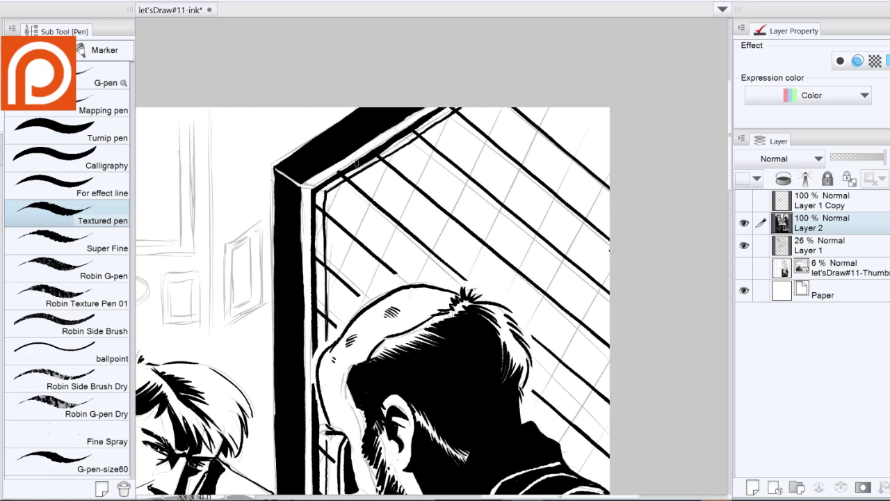
drag(363, 162, 324, 255)
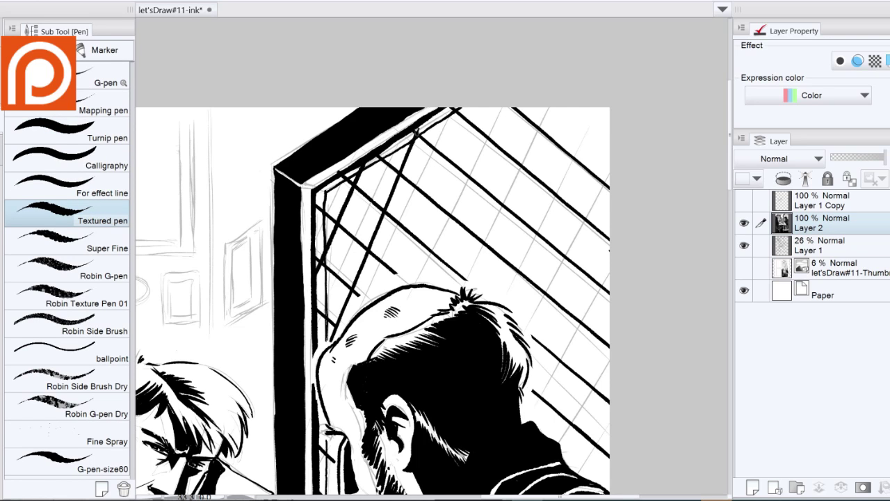
drag(410, 131, 328, 320)
drag(459, 113, 386, 287)
drag(439, 273, 513, 108)
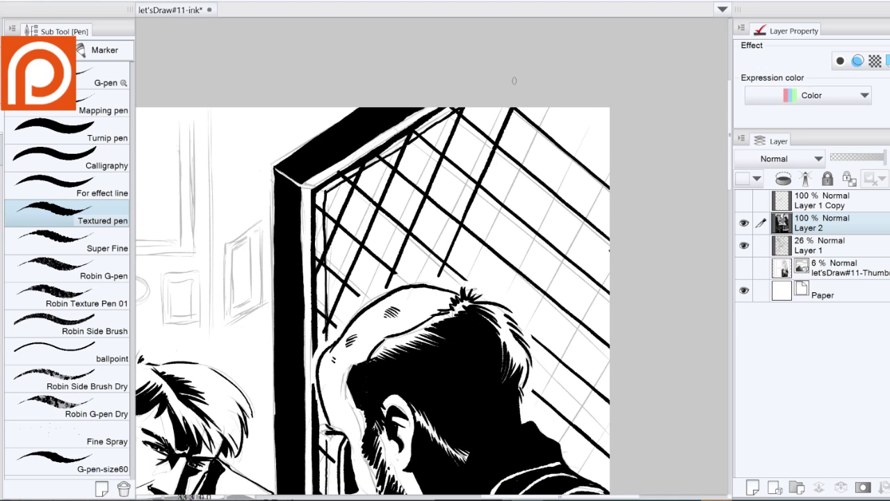
drag(552, 142, 487, 294)
drag(567, 109, 534, 182)
drag(609, 125, 523, 326)
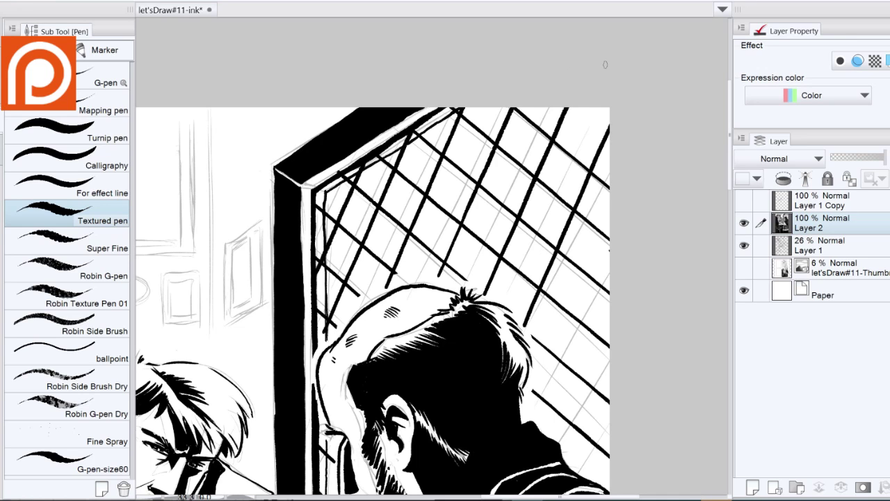
Redraw the opposing diagonal nearest the page edge and add the remaining ones down behind the bearded man's head.
key(ctrl+z)
drag(607, 156, 531, 314)
key(ctrl+z)
drag(609, 126, 519, 313)
drag(609, 230, 535, 382)
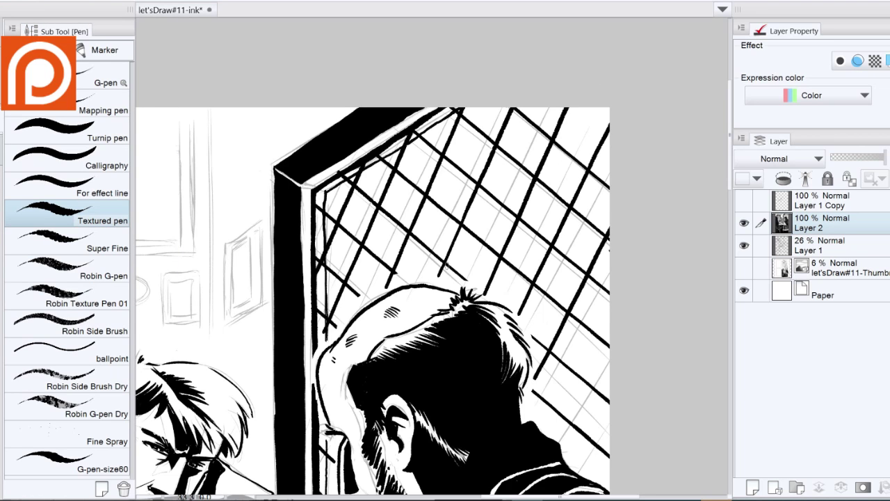
drag(610, 324, 556, 426)
Ink the opposing lattice lines in the narrow gap between the window post and the bearded man's face.
key(space)
drag(265, 314, 297, 116)
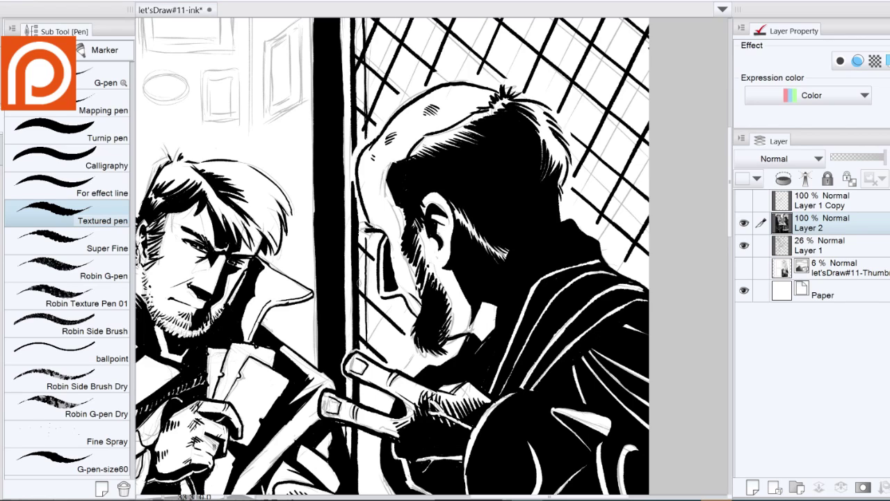
drag(378, 244, 368, 261)
mouse_move(377, 266)
mouse_down()
mouse_move(361, 288)
mouse_move(367, 354)
mouse_up()
key(e)
mouse_move(382, 238)
mouse_down()
mouse_move(367, 261)
mouse_move(366, 246)
mouse_up()
Ink short lattice strokes in the window gap below the bearded man's fingers and trim them with the eraser.
scroll(318, 402, down, 3)
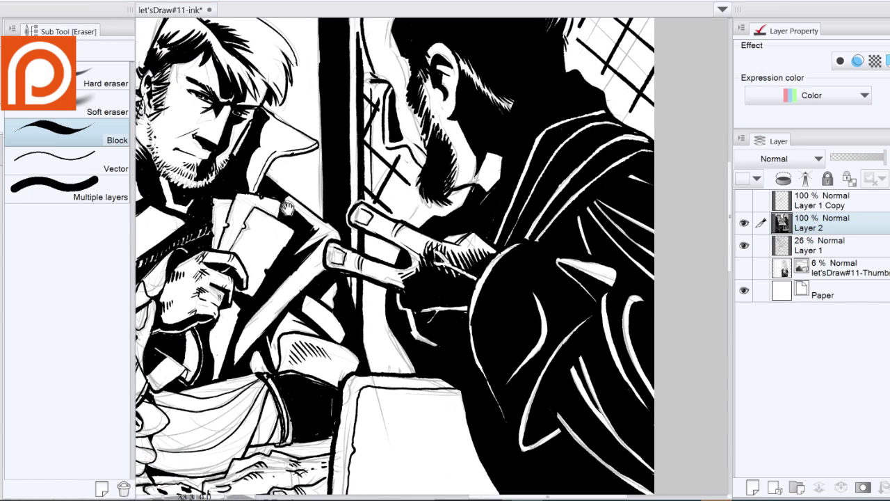
key(p)
drag(381, 305, 367, 329)
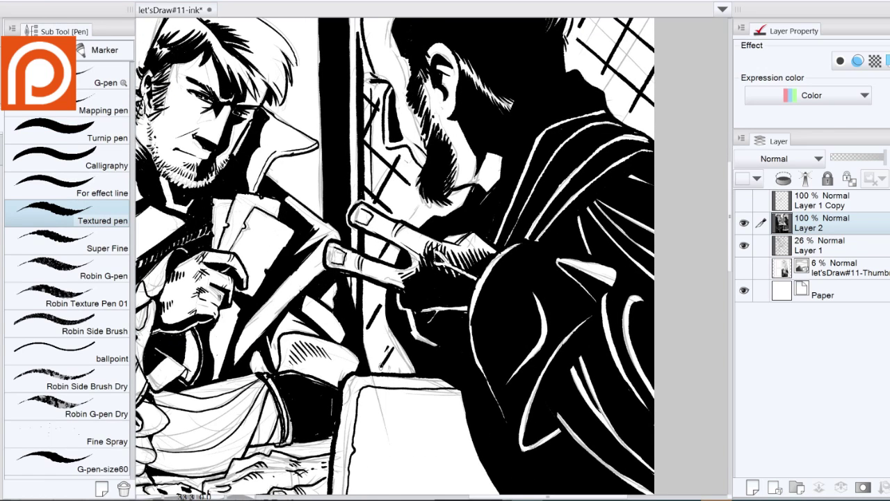
key(e)
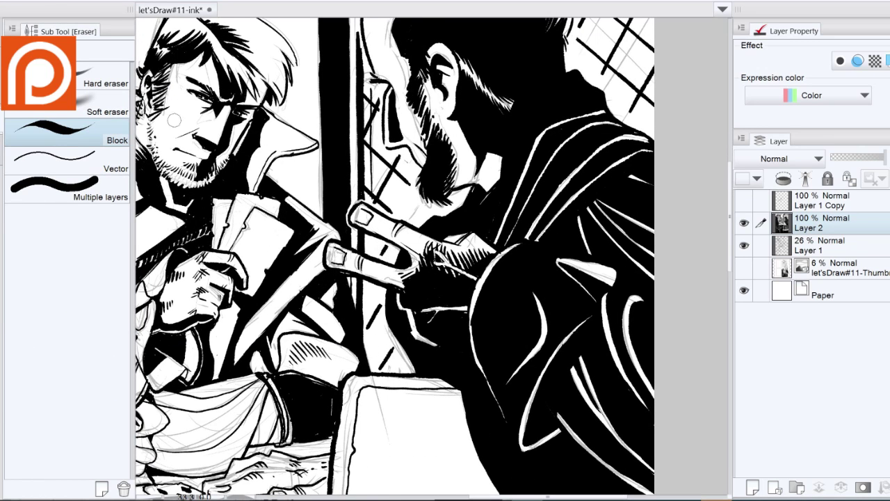
key(p)
key(e)
key(p)
key(e)
key(p)
Ink the double borders of the large hanging picture frame and the vertical wall corner line between the windows.
mouse_move(308, 199)
mouse_down()
mouse_move(392, 354)
mouse_move(393, 122)
mouse_up()
drag(284, 265, 284, 114)
drag(373, 264, 374, 122)
drag(295, 257, 295, 121)
drag(365, 259, 365, 122)
drag(293, 259, 292, 121)
mouse_move(367, 258)
mouse_down()
mouse_move(286, 264)
mouse_move(283, 119)
mouse_up()
Ink the small oval and rectangular picture frames on the wall above the seated man, trimming with the eraser.
mouse_move(290, 298)
mouse_down()
mouse_move(305, 249)
mouse_move(327, 272)
mouse_move(303, 250)
mouse_up()
drag(363, 288, 363, 239)
drag(393, 281, 394, 240)
mouse_move(392, 286)
mouse_down()
mouse_move(393, 242)
mouse_move(400, 288)
mouse_up()
key(e)
key(p)
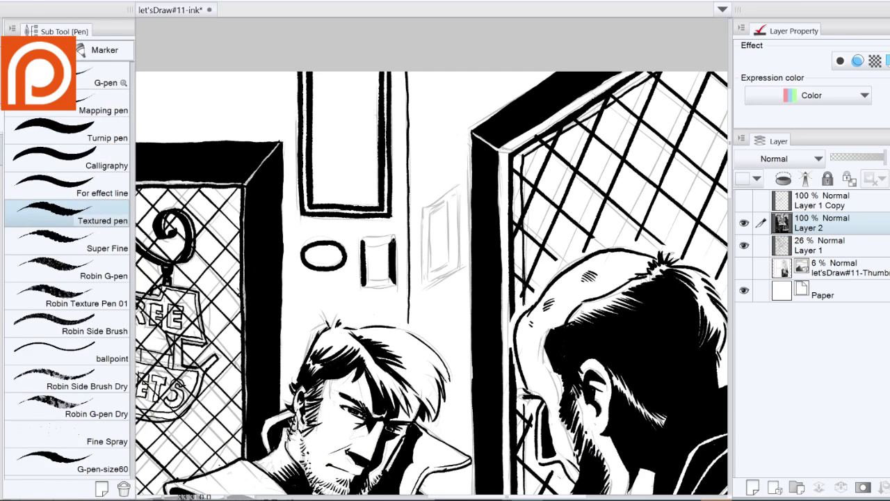
drag(363, 240, 394, 239)
key(e)
mouse_move(366, 280)
mouse_down()
mouse_move(394, 280)
mouse_move(400, 290)
mouse_up()
key(p)
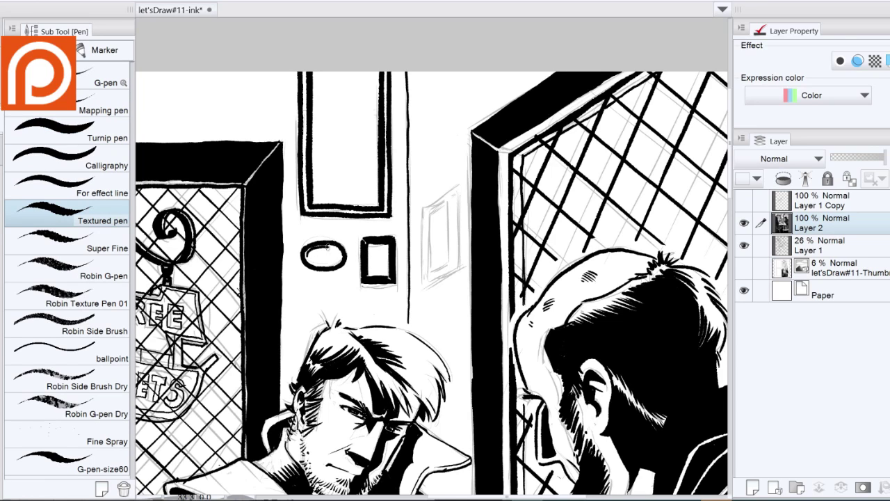
Ink the slanted picture frame on the side wall and add simple drawings inside the two small rectangular pictures.
mouse_move(459, 188)
mouse_down()
mouse_move(459, 268)
mouse_move(449, 271)
mouse_up()
drag(432, 278, 455, 264)
drag(431, 209, 453, 194)
drag(431, 209, 428, 279)
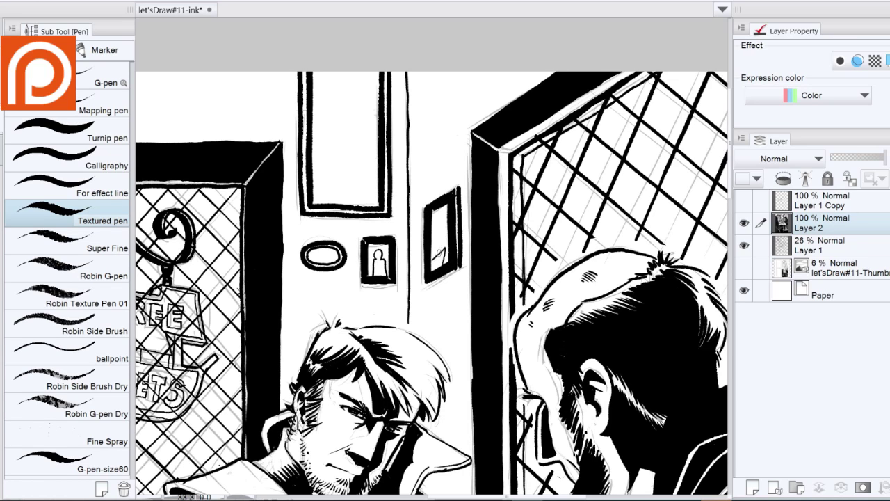
scroll(295, 228, up, 3)
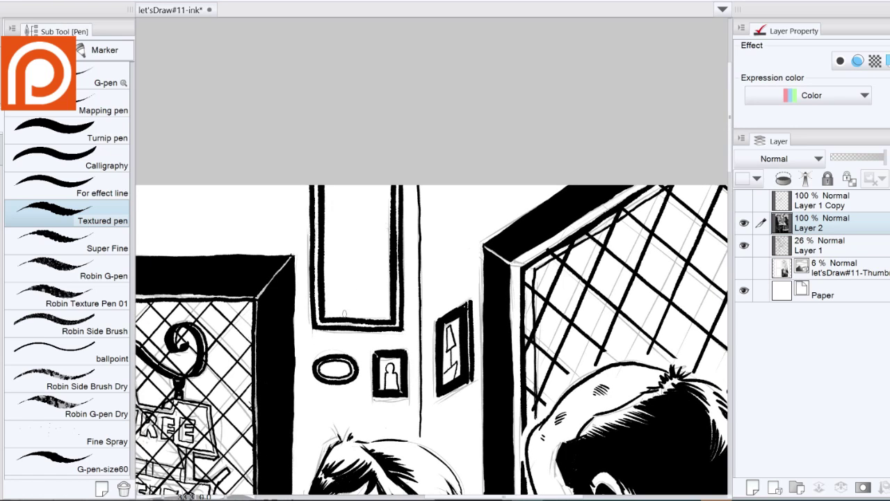
Draw a sailing ship and simple buildings inside the large wall picture, undoing the first strokes.
drag(351, 318, 336, 208)
key(ctrl+z)
key(ctrl+z)
key(ctrl+z)
drag(328, 248, 342, 211)
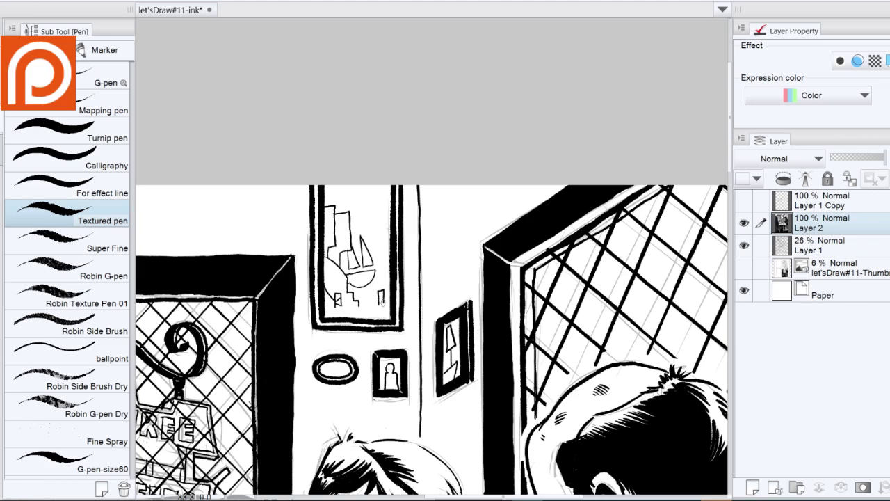
Clear away Layer 1 Copy, hide the rough sketch, and add a new layer above the inks.
drag(389, 445, 482, 156)
click(821, 201)
click(841, 487)
click(457, 181)
click(752, 487)
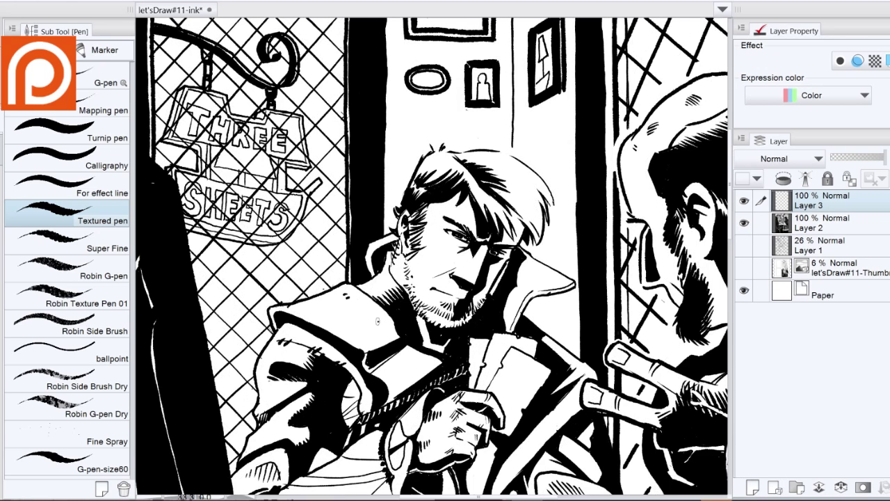
Hatch fine shading lines on the seated man's face with the Textured pen.
drag(377, 318, 412, 233)
mouse_move(481, 196)
mouse_down()
mouse_move(522, 170)
mouse_move(497, 192)
mouse_move(492, 216)
mouse_move(462, 218)
mouse_up()
key(e)
key(p)
mouse_move(484, 189)
mouse_down()
mouse_move(458, 212)
mouse_move(455, 194)
mouse_move(475, 212)
mouse_move(471, 245)
mouse_up()
key(e)
key(p)
Extend the fine hatching across the seated man's cheek and nose and erase the excess around the eye.
drag(479, 221, 450, 249)
drag(459, 213, 438, 241)
drag(516, 231, 507, 269)
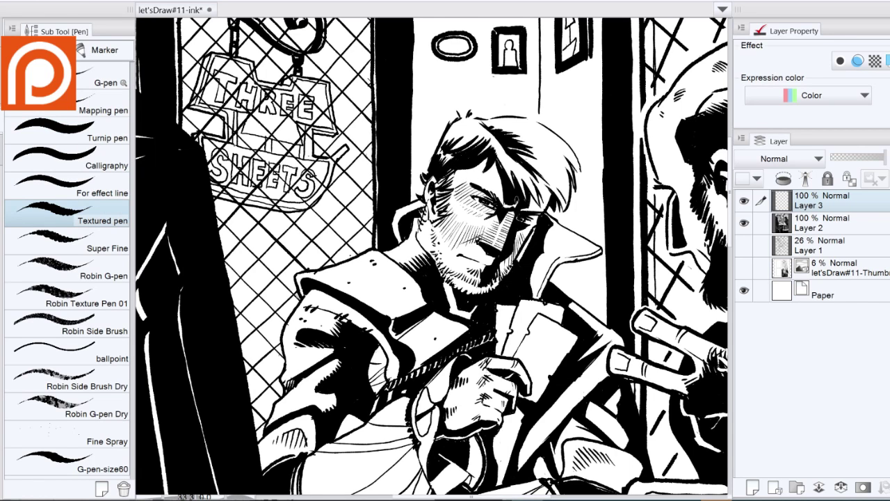
scroll(431, 257, up, 2)
key(e)
drag(472, 222, 453, 244)
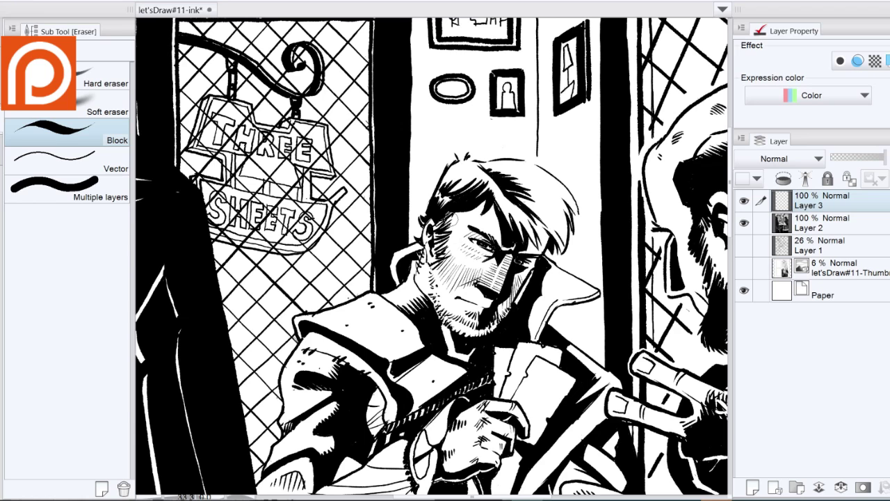
key(p)
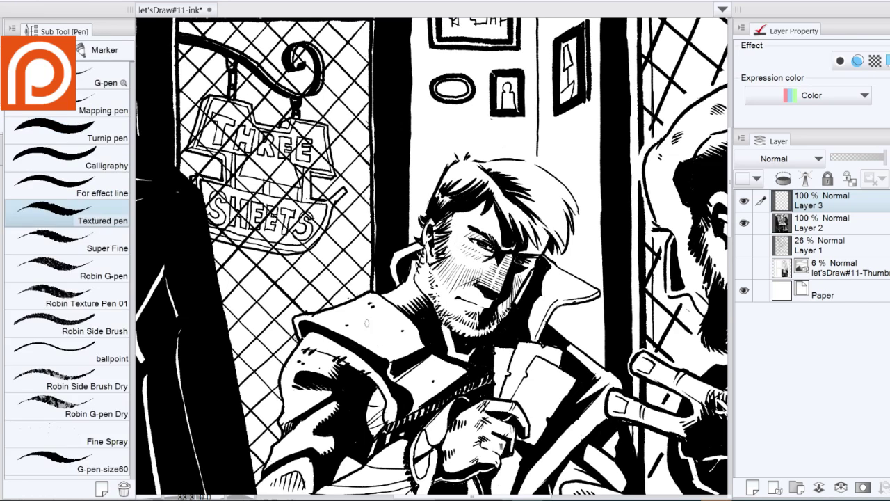
Add texture dots and small marks to the seated man's coat and lapel.
key(space)
mouse_move(233, 412)
mouse_down()
mouse_move(240, 202)
mouse_move(209, 319)
mouse_up()
key(e)
key(p)
key(space)
key(e)
key(p)
key(e)
key(p)
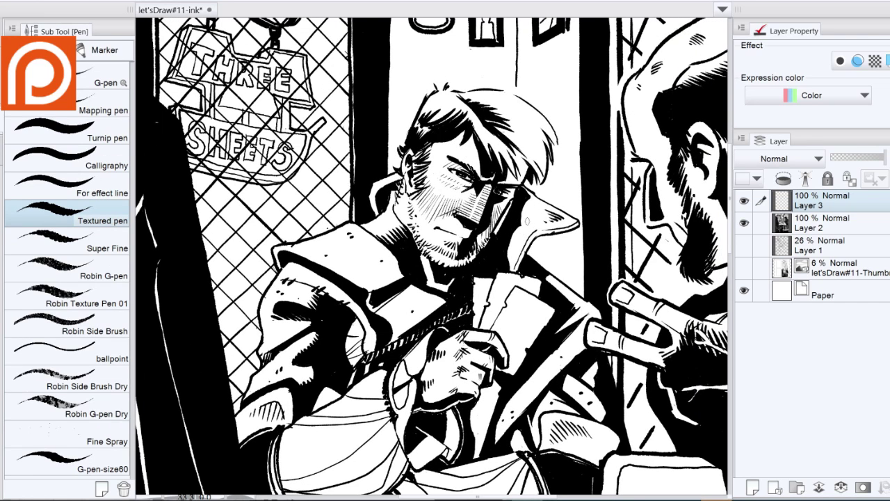
Add short hatch lines to the seated man's upturned collar and clean up stray marks with the eraser.
drag(524, 221, 523, 238)
key(e)
drag(459, 182, 434, 217)
key(p)
mouse_move(463, 157)
mouse_down()
mouse_move(417, 216)
mouse_move(377, 181)
mouse_up()
key(space)
key(e)
key(p)
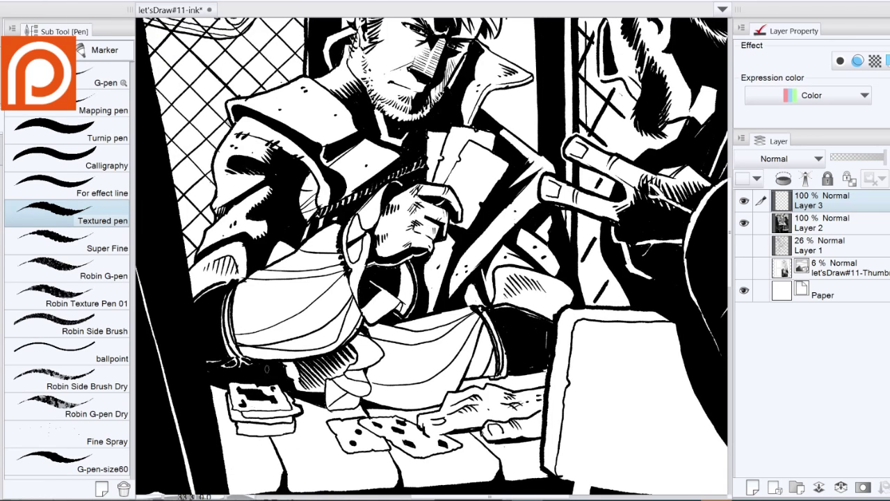
Ink short wood-grain strokes along the front planks of the tabletop.
key(space)
drag(268, 369, 268, 275)
drag(237, 375, 231, 386)
drag(487, 354, 475, 369)
drag(534, 355, 527, 364)
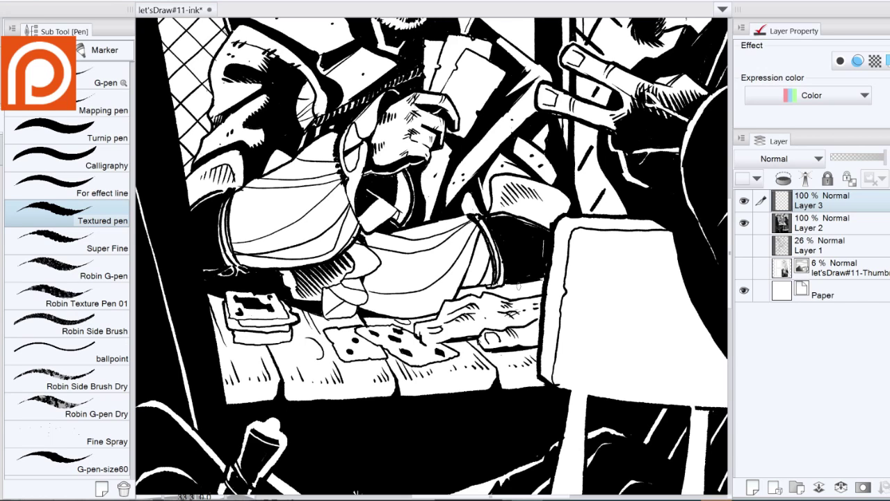
mouse_move(386, 403)
mouse_down()
mouse_move(433, 413)
mouse_move(182, 256)
mouse_move(298, 116)
mouse_move(336, 347)
mouse_up()
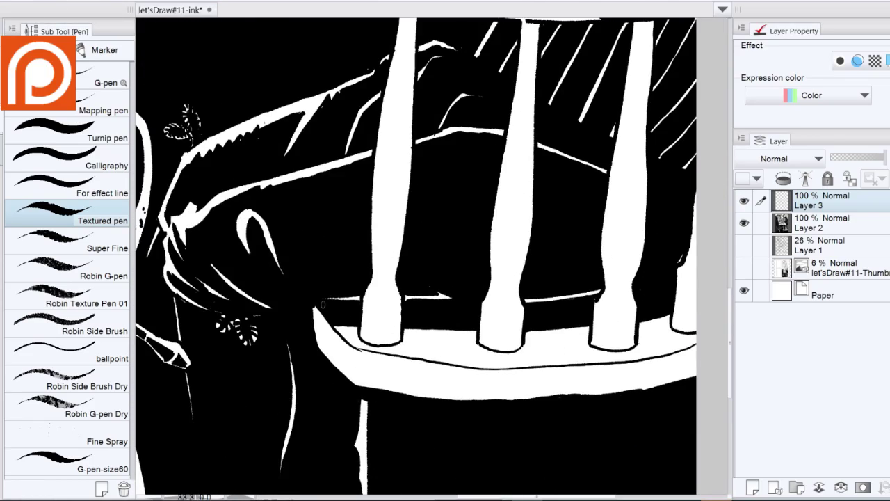
Review the entire inked page at full view with the palettes hidden.
drag(433, 404, 350, 204)
key(alt+space)
click(351, 198)
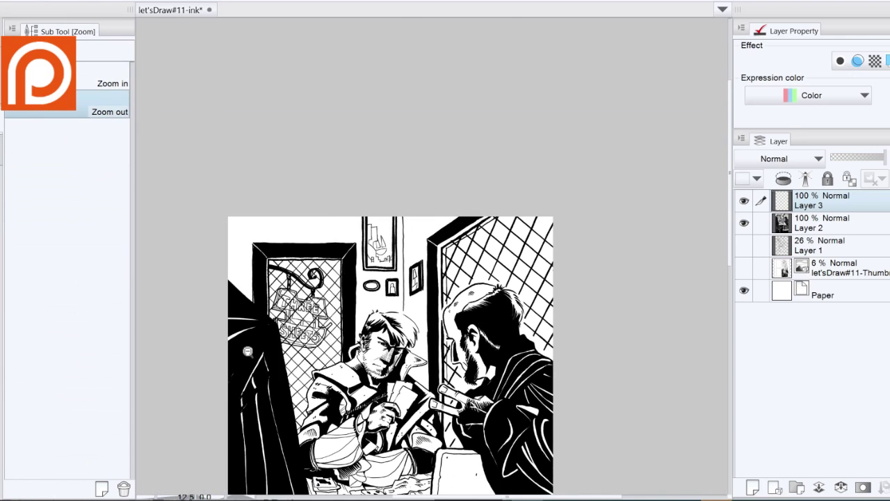
click(251, 174)
key(Tab)
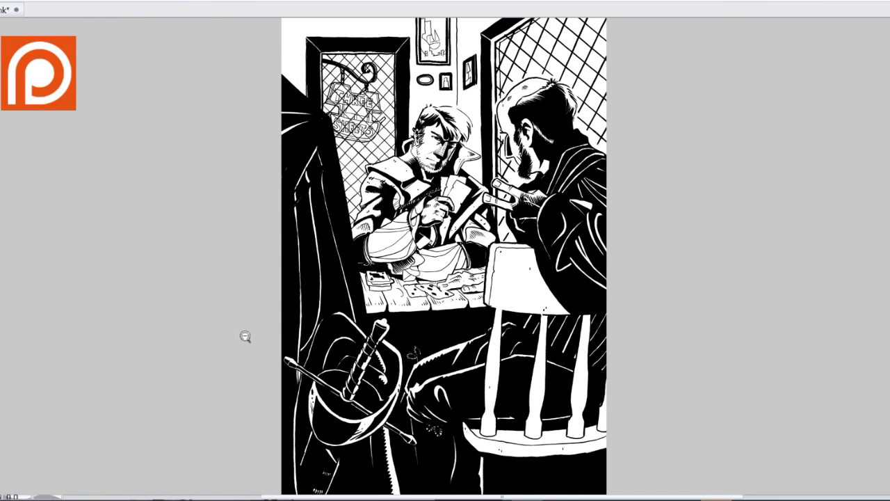
Examine the seated man's face, hands and cards and the tabletop up close, comparing them with the full page.
key(Tab)
click(255, 348)
key(Tab)
click(323, 293)
key(Tab)
key(Tab)
drag(181, 63, 186, 299)
key(space)
drag(650, 497, 433, 249)
drag(281, 58, 433, 176)
drag(539, 497, 413, 204)
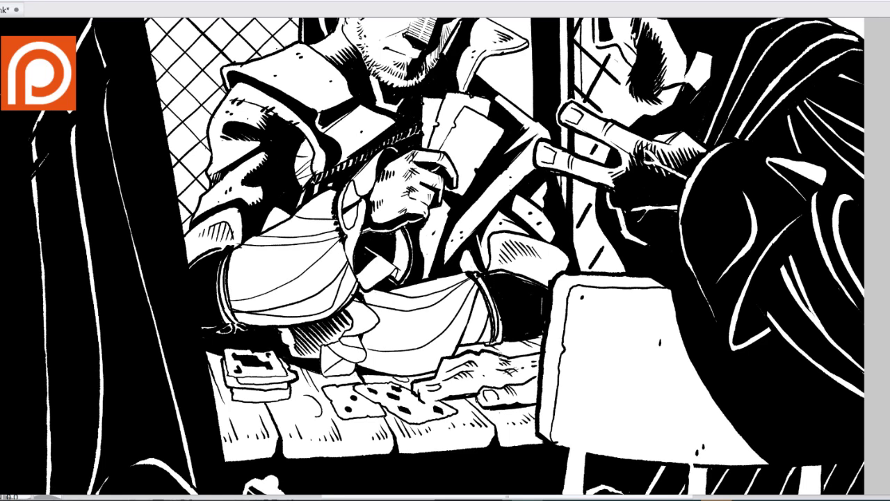
scroll(445, 258, up, 4)
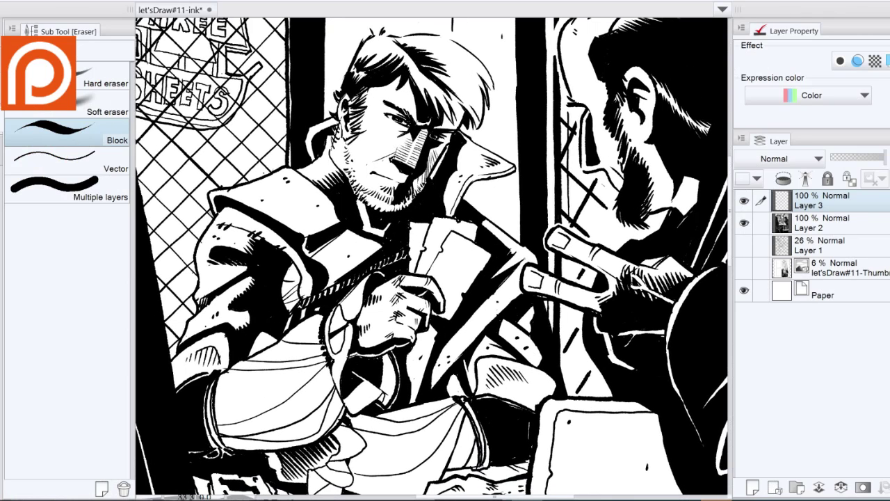
key(alt+space)
drag(389, 236, 320, 233)
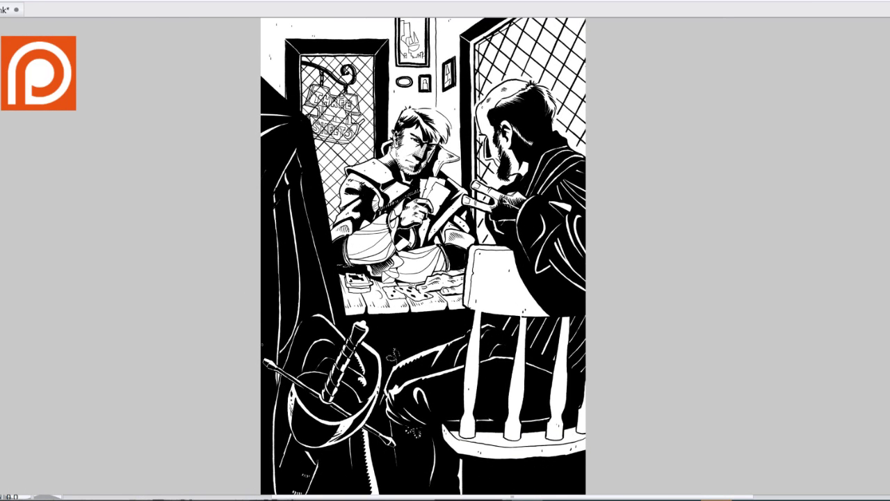
drag(414, 144, 424, 157)
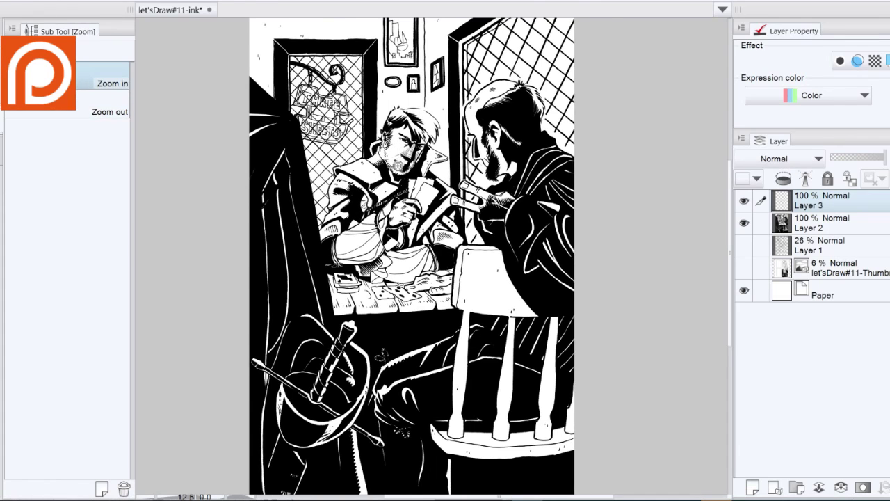
scroll(418, 160, up, 3)
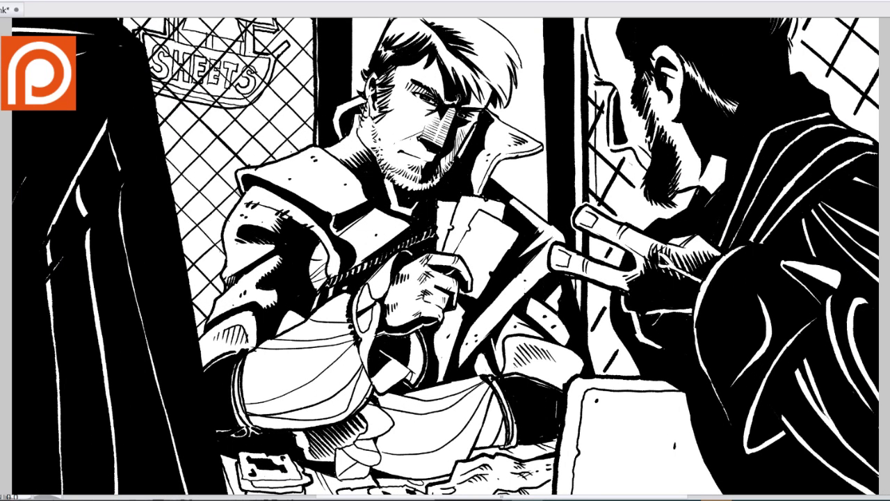
Add short hatch lines to the seated man's cheek and shade the balding man's forehead and temple with hatching.
key(ctrl+z)
scroll(286, 374, down, 2)
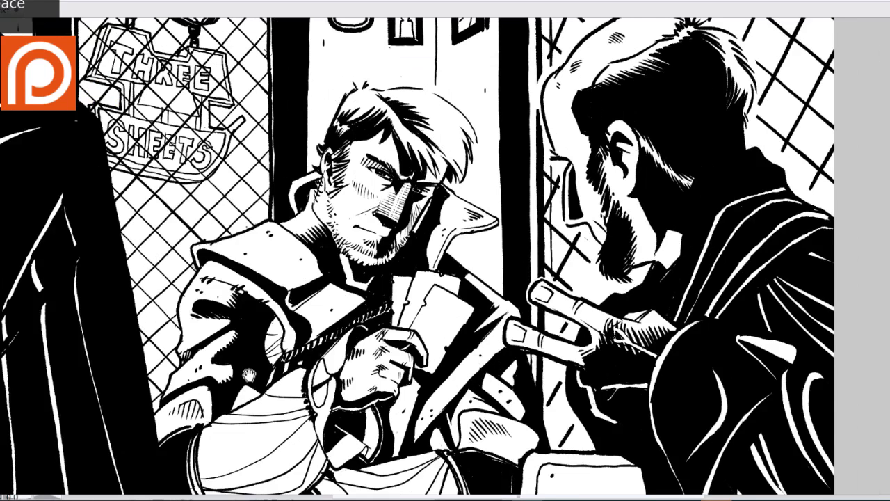
drag(563, 245, 574, 268)
drag(558, 228, 572, 250)
mouse_move(561, 202)
mouse_down()
mouse_move(549, 168)
mouse_move(528, 154)
mouse_up()
scroll(536, 166, down, 1)
mouse_move(533, 245)
mouse_down()
mouse_move(497, 214)
mouse_move(502, 194)
mouse_up()
scroll(165, 317, up, 1)
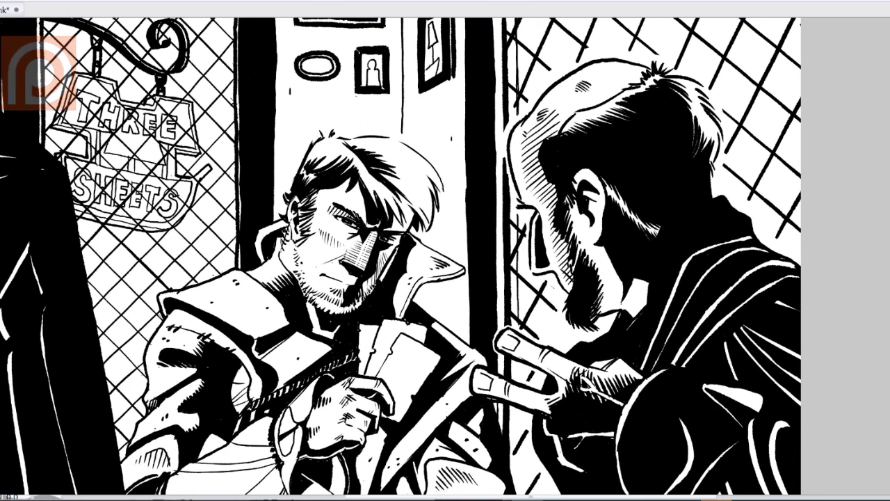
Hatch the shaded areas of the balding man's ear, sideburn and cheek down to the jaw.
drag(603, 205, 593, 219)
drag(601, 220, 583, 234)
drag(605, 197, 589, 215)
drag(589, 173, 576, 206)
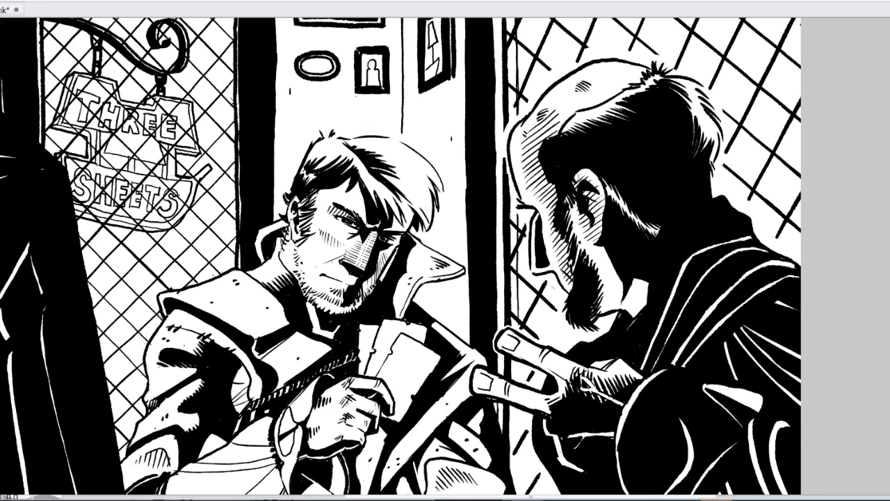
drag(619, 291, 600, 307)
mouse_move(614, 264)
mouse_down()
mouse_move(595, 295)
mouse_move(594, 281)
mouse_up()
drag(597, 242, 585, 262)
scroll(223, 316, down, 2)
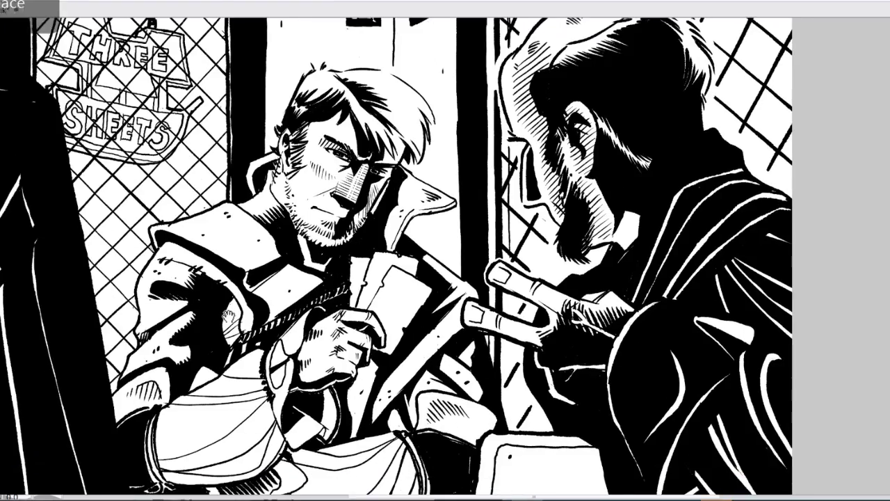
Check the new facial hatching against the whole page at full view.
key(Tab)
key(/)
key(ctrl+0)
key(Tab)
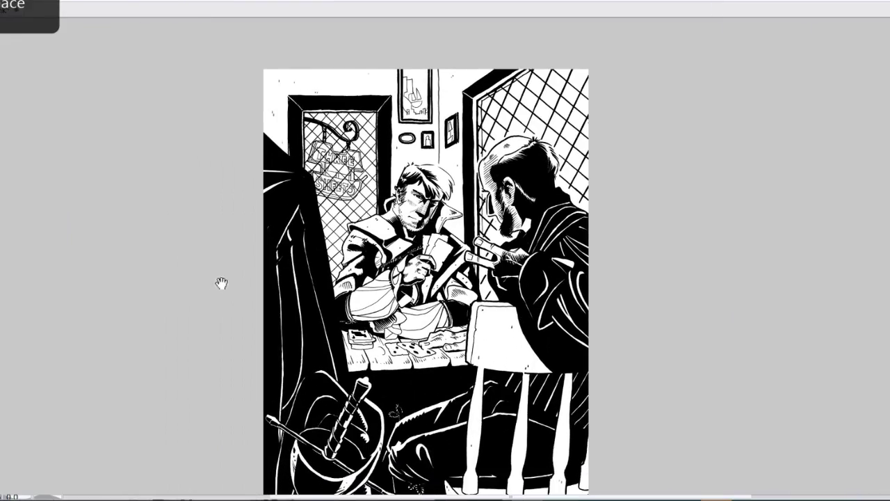